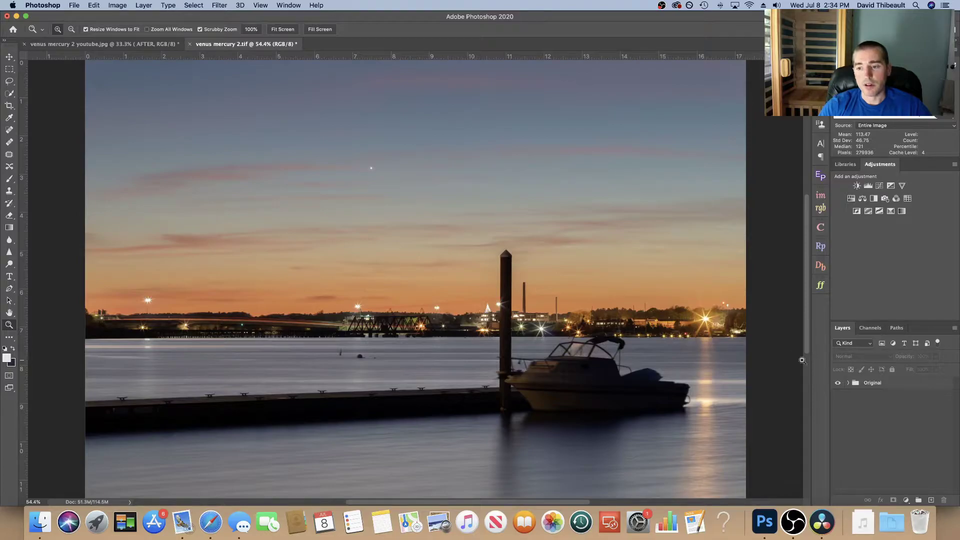
Load the RGB composite channel's luminosity as a selection, save it as an alpha channel, and display that channel
{"action": "left_click", "coordinate": [870, 329]}
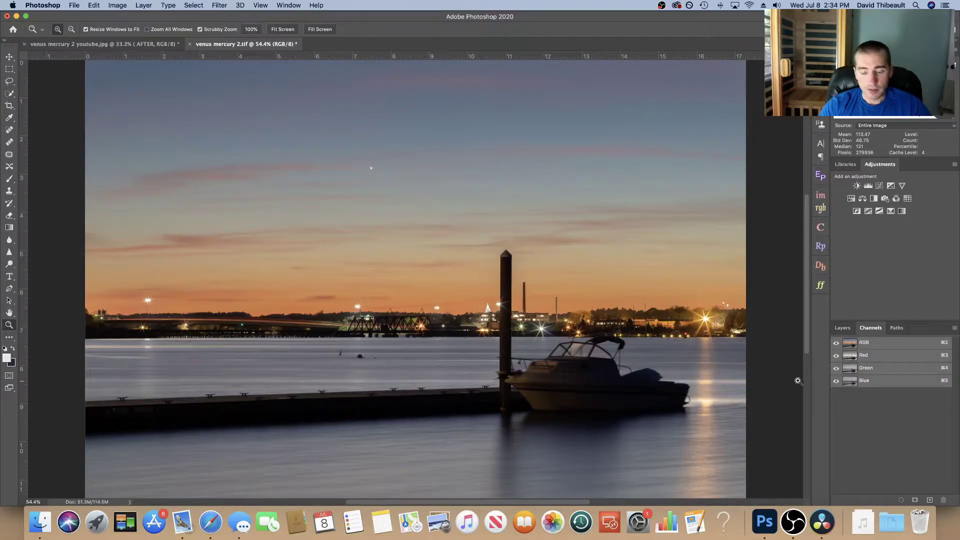
{"action": "left_click", "coordinate": [874, 345], "text": "super"}
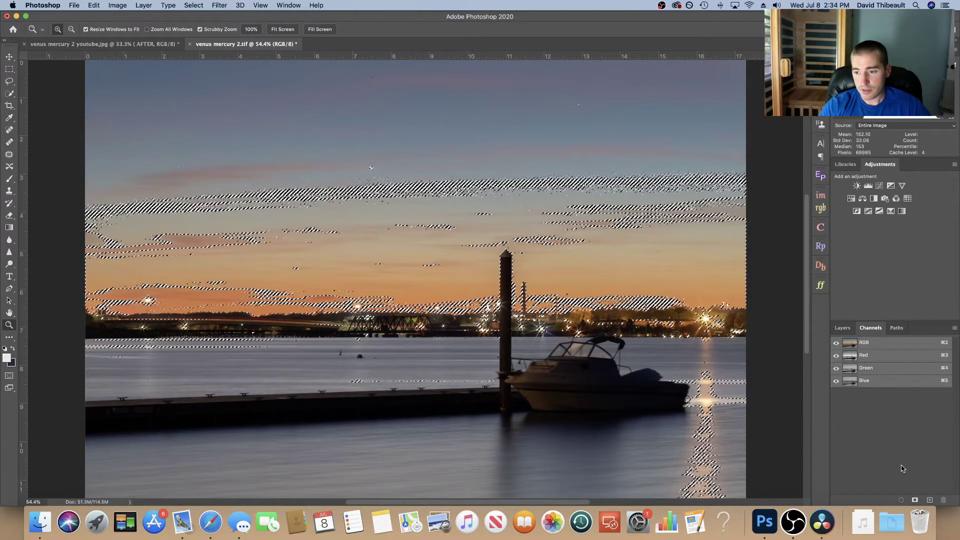
{"action": "left_click", "coordinate": [915, 500]}
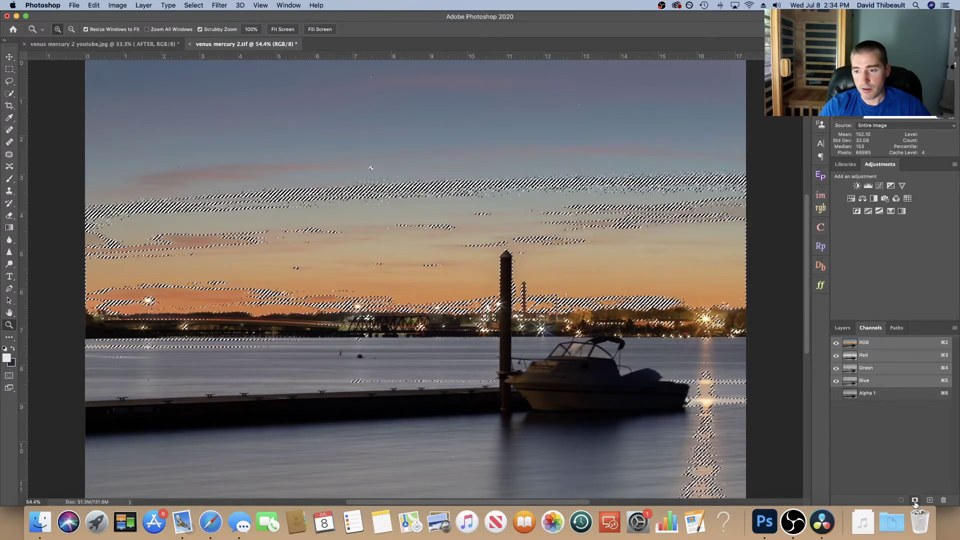
{"action": "left_click", "coordinate": [864, 394]}
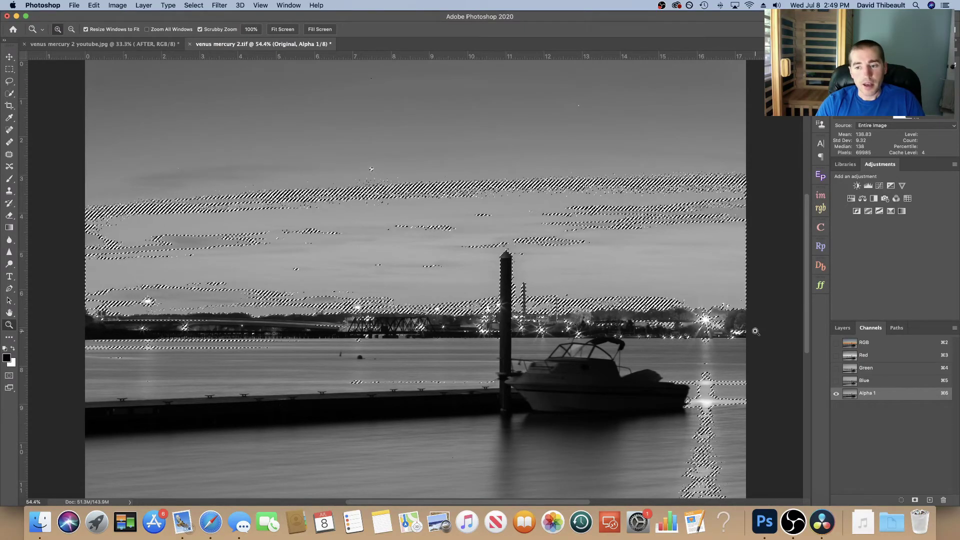
Add a Curves adjustment layer masked by the luminosity selection, and return the canvas to the normal colour view
{"action": "left_click", "coordinate": [844, 331]}
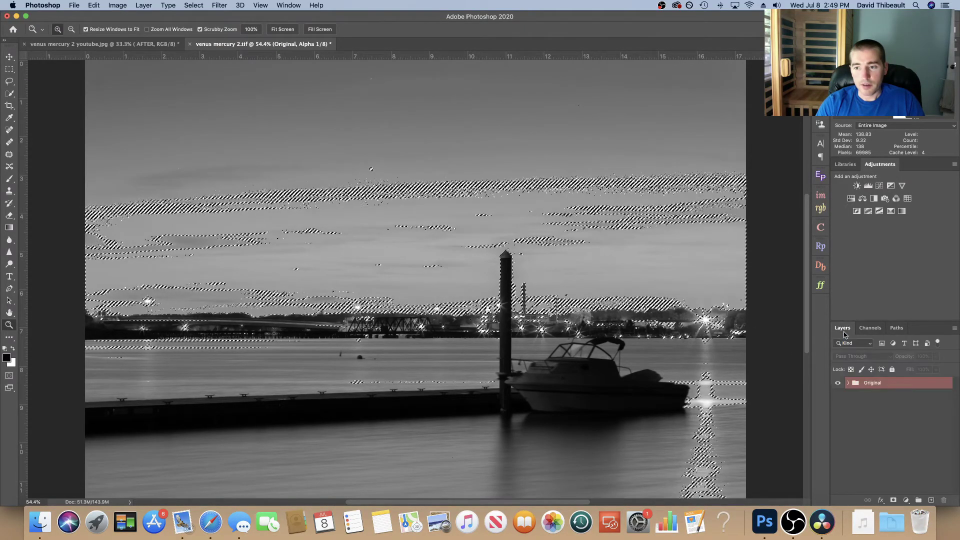
{"action": "left_click", "coordinate": [880, 186]}
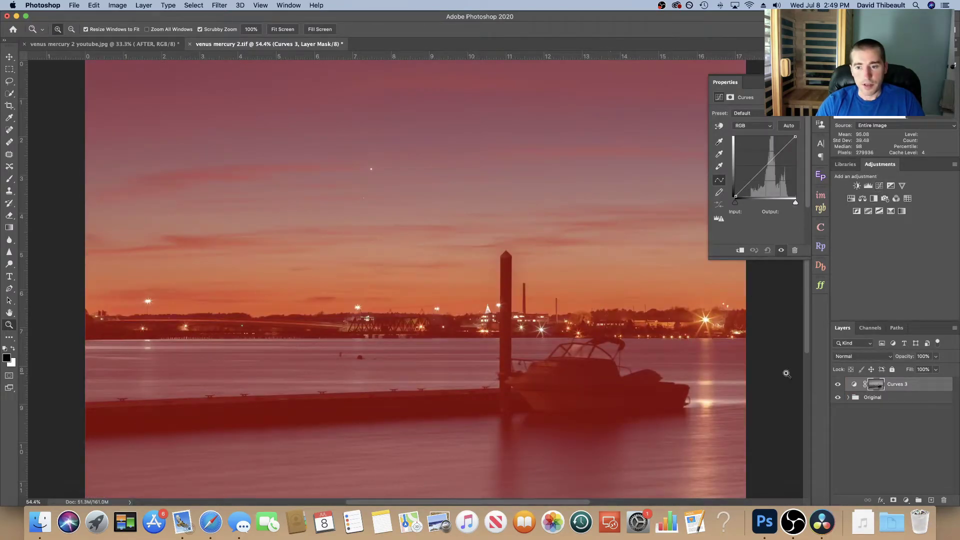
{"action": "left_click", "coordinate": [853, 386]}
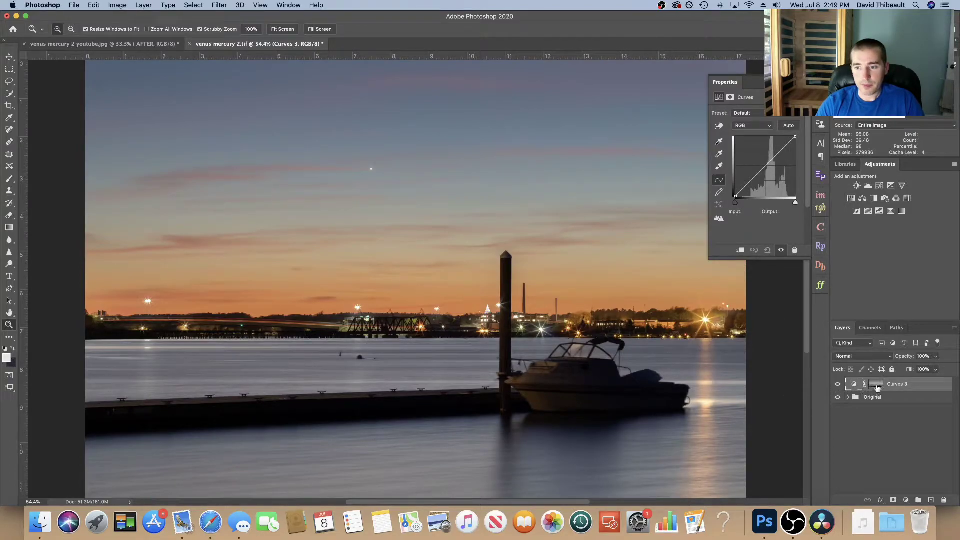
{"action": "left_click", "coordinate": [876, 384]}
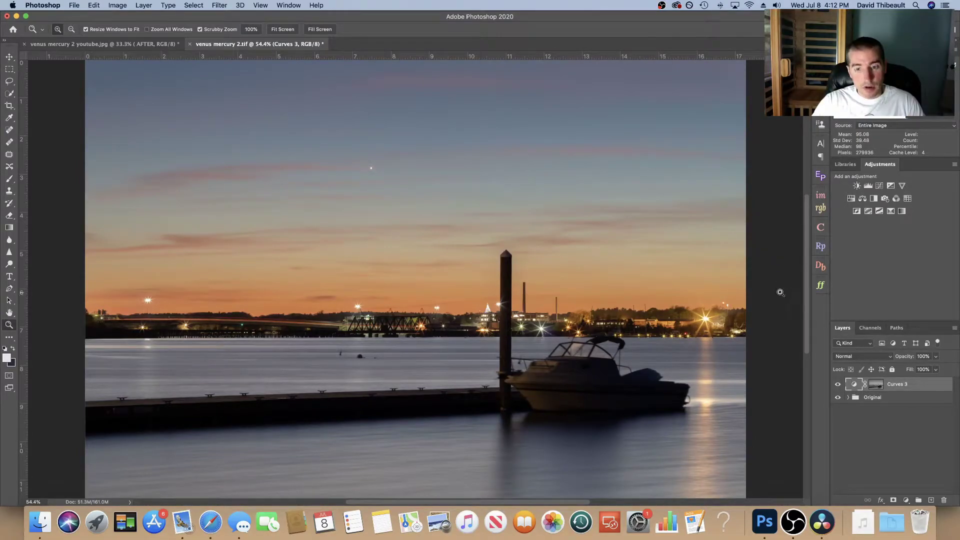
Display the Curves layer's mask alone on the canvas, and check the foreground colour without changing it
{"action": "left_click", "coordinate": [880, 389], "text": "alt"}
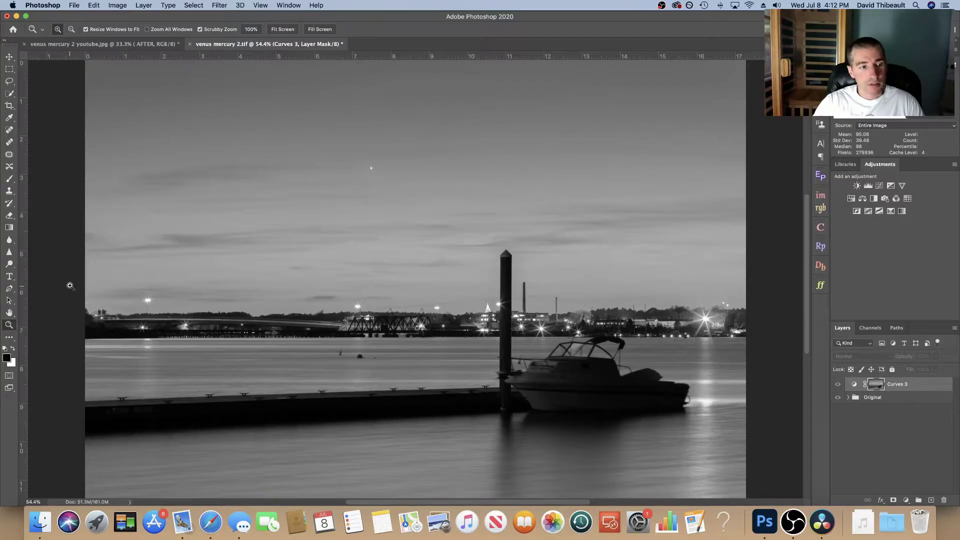
{"action": "left_click", "coordinate": [7, 358]}
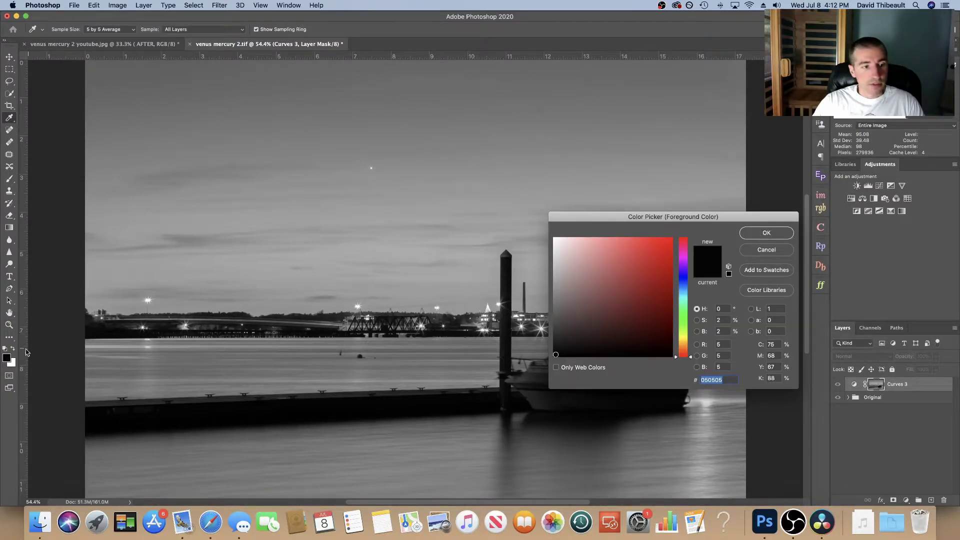
{"action": "left_click", "coordinate": [755, 251]}
{"action": "key", "text": "z"}
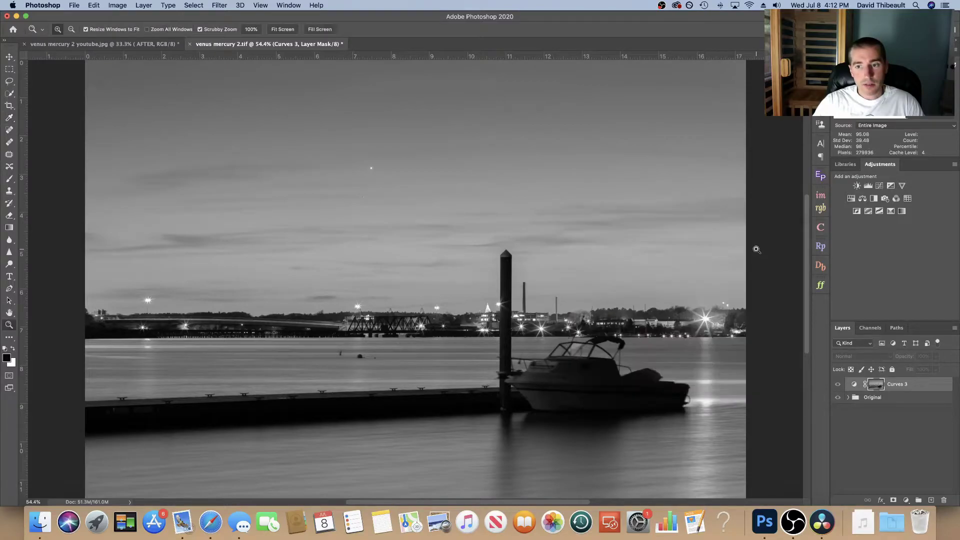
Paint the water, dock and boat black on the mask with a Hard Round brush at 1040 px and 100% opacity
{"action": "left_click", "coordinate": [9, 178]}
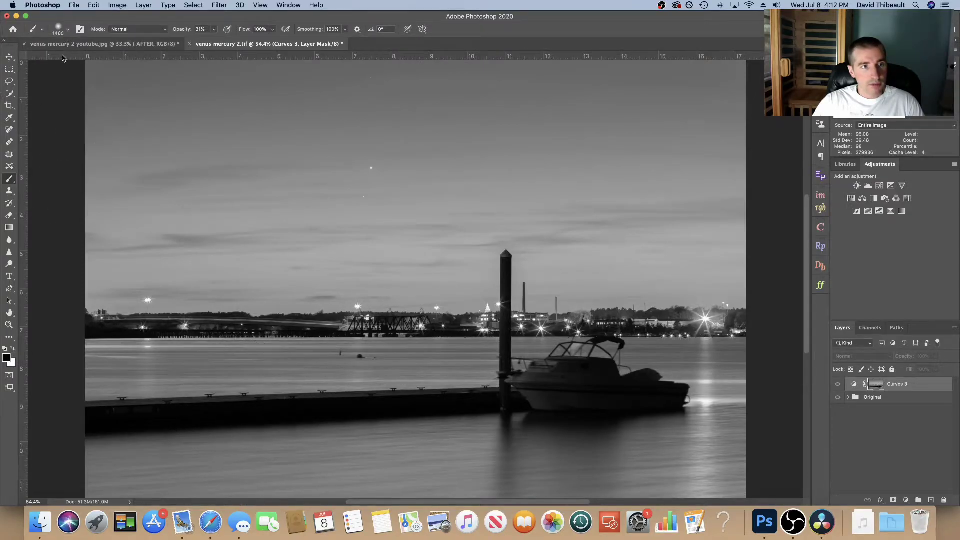
{"action": "left_click", "coordinate": [214, 29]}
{"action": "left_click_drag", "start_coordinate": [214, 42], "coordinate": [259, 45]}
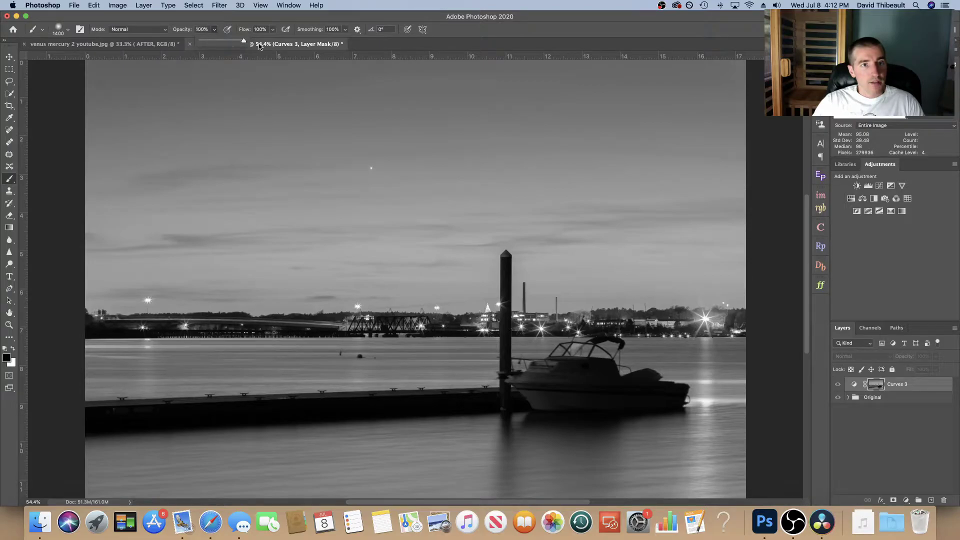
{"action": "left_click", "coordinate": [215, 31]}
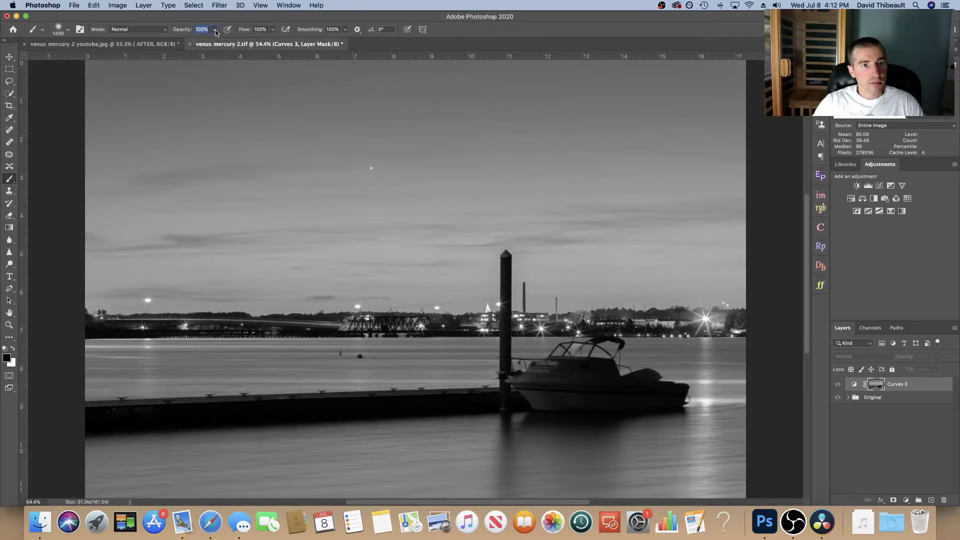
{"action": "left_click", "coordinate": [69, 30]}
{"action": "left_click", "coordinate": [59, 161]}
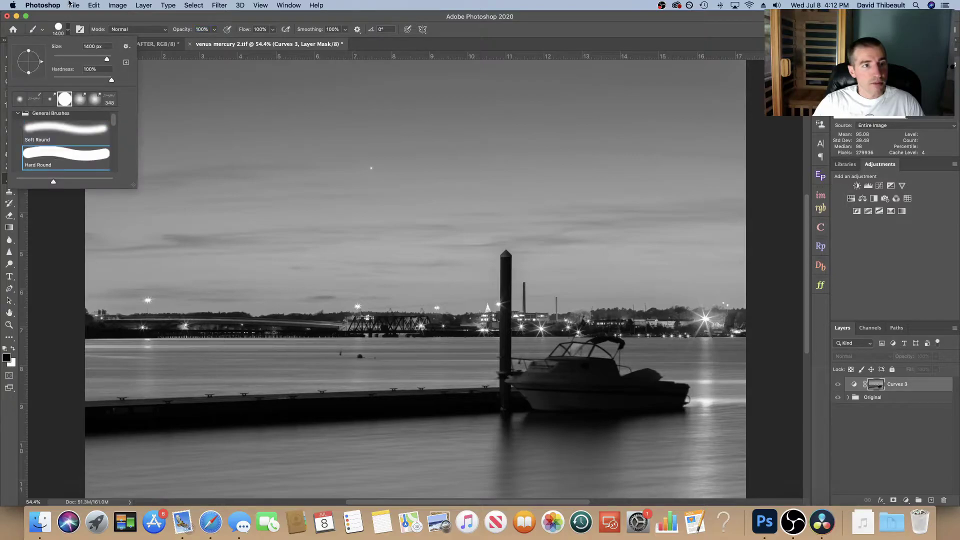
{"action": "left_click", "coordinate": [69, 30]}
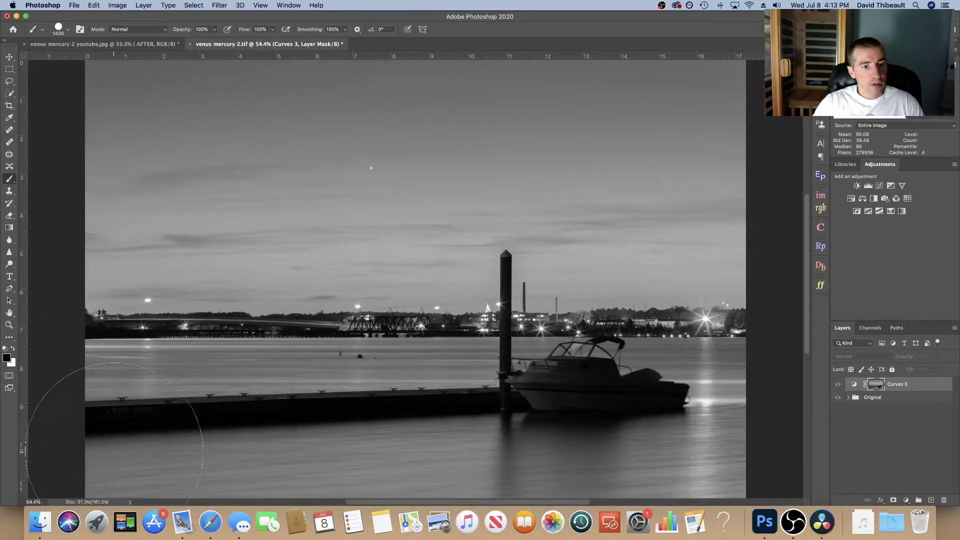
{"action": "left_click", "coordinate": [69, 30]}
{"action": "left_click_drag", "start_coordinate": [107, 61], "coordinate": [107, 61]}
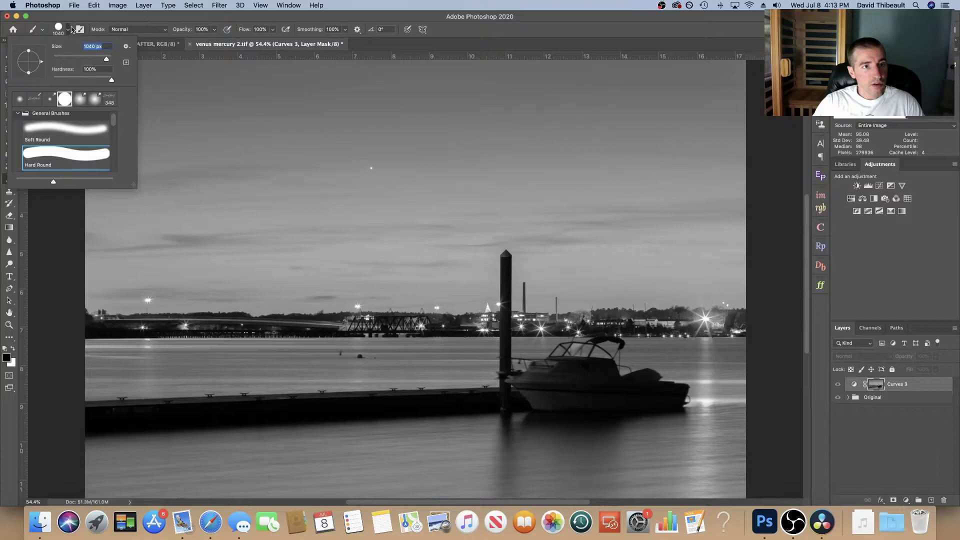
{"action": "left_click", "coordinate": [69, 30]}
{"action": "mouse_move", "coordinate": [125, 443]}
{"action": "left_mouse_down"}
{"action": "mouse_move", "coordinate": [422, 439]}
{"action": "mouse_move", "coordinate": [741, 458]}
{"action": "mouse_move", "coordinate": [733, 397]}
{"action": "mouse_move", "coordinate": [383, 399]}
{"action": "mouse_move", "coordinate": [274, 411]}
{"action": "mouse_move", "coordinate": [94, 400]}
{"action": "mouse_move", "coordinate": [754, 391]}
{"action": "left_mouse_up"}
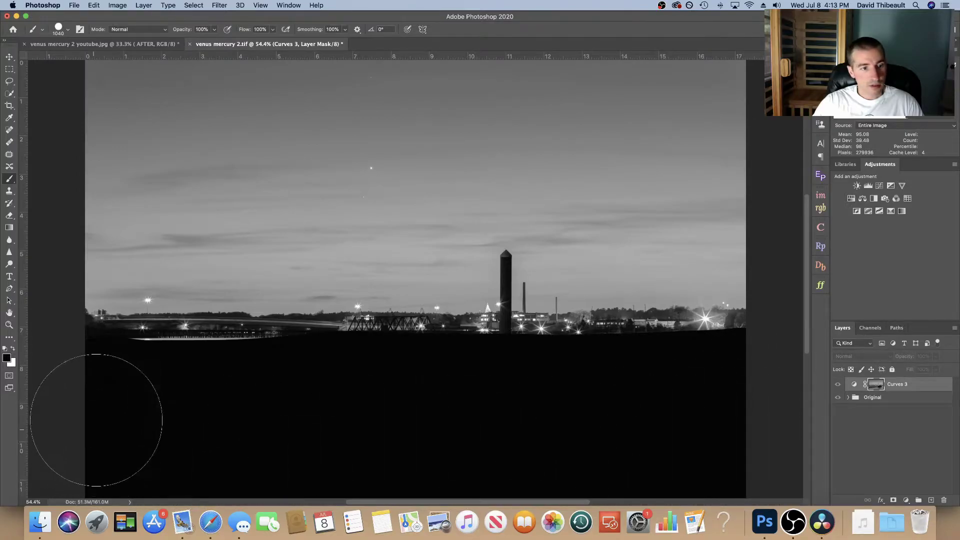
{"action": "mouse_move", "coordinate": [241, 408]}
{"action": "left_mouse_down"}
{"action": "mouse_move", "coordinate": [349, 404]}
{"action": "mouse_move", "coordinate": [269, 411]}
{"action": "left_mouse_up"}
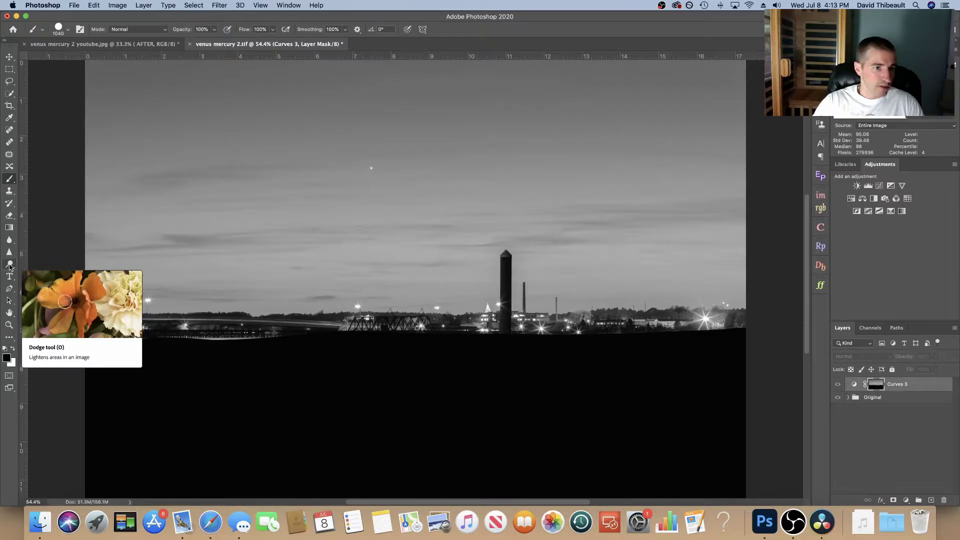
Burn the mask's shoreline in the Shadows range at 10% exposure, and dodge the sky just above the horizon
{"action": "left_click", "coordinate": [10, 265]}
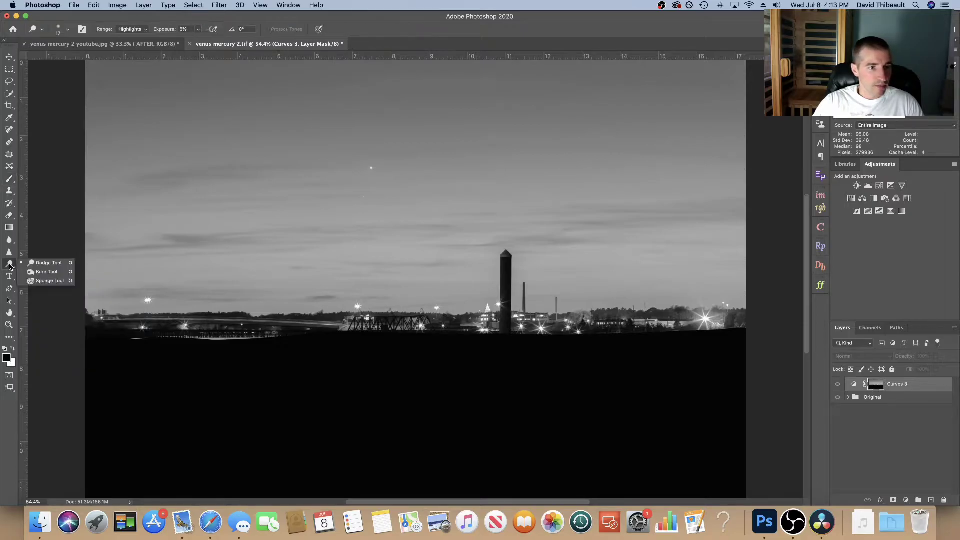
{"action": "left_click", "coordinate": [50, 277]}
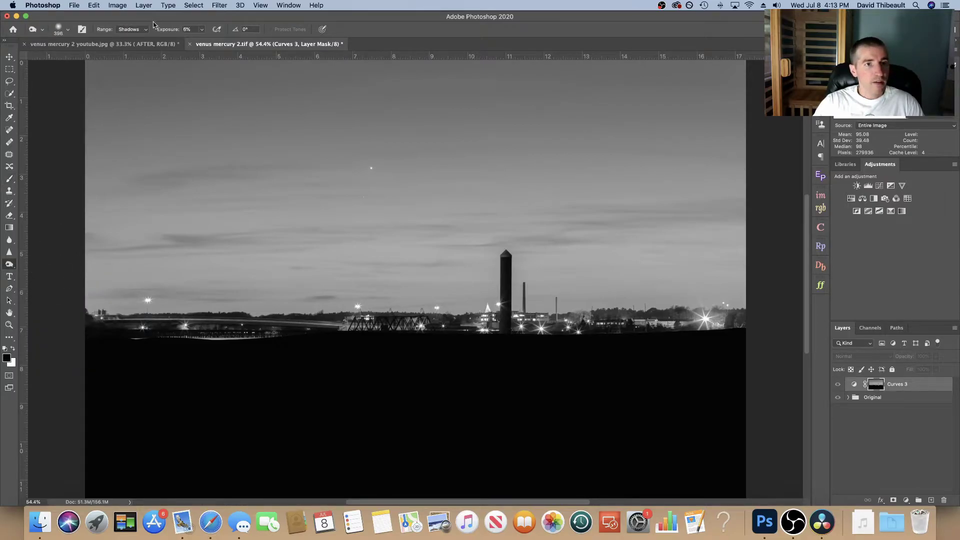
{"action": "left_click", "coordinate": [203, 31]}
{"action": "left_click", "coordinate": [202, 32]}
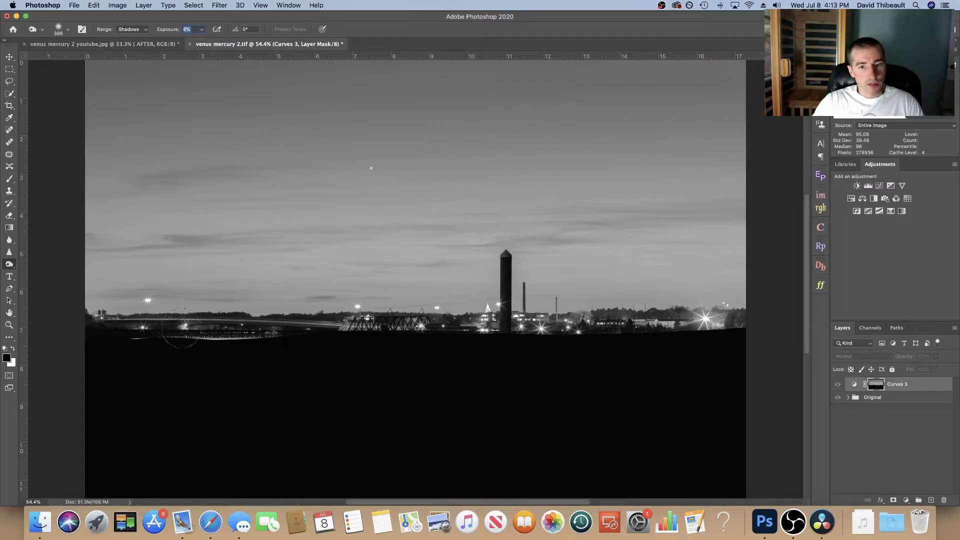
{"action": "mouse_move", "coordinate": [155, 331]}
{"action": "left_mouse_down"}
{"action": "mouse_move", "coordinate": [73, 316]}
{"action": "mouse_move", "coordinate": [240, 331]}
{"action": "mouse_move", "coordinate": [224, 331]}
{"action": "mouse_move", "coordinate": [232, 332]}
{"action": "mouse_move", "coordinate": [219, 328]}
{"action": "mouse_move", "coordinate": [406, 319]}
{"action": "mouse_move", "coordinate": [349, 326]}
{"action": "mouse_move", "coordinate": [469, 330]}
{"action": "mouse_move", "coordinate": [298, 338]}
{"action": "mouse_move", "coordinate": [154, 327]}
{"action": "mouse_move", "coordinate": [478, 323]}
{"action": "mouse_move", "coordinate": [465, 322]}
{"action": "mouse_move", "coordinate": [554, 330]}
{"action": "mouse_move", "coordinate": [503, 322]}
{"action": "mouse_move", "coordinate": [743, 319]}
{"action": "mouse_move", "coordinate": [460, 331]}
{"action": "mouse_move", "coordinate": [332, 321]}
{"action": "left_mouse_up"}
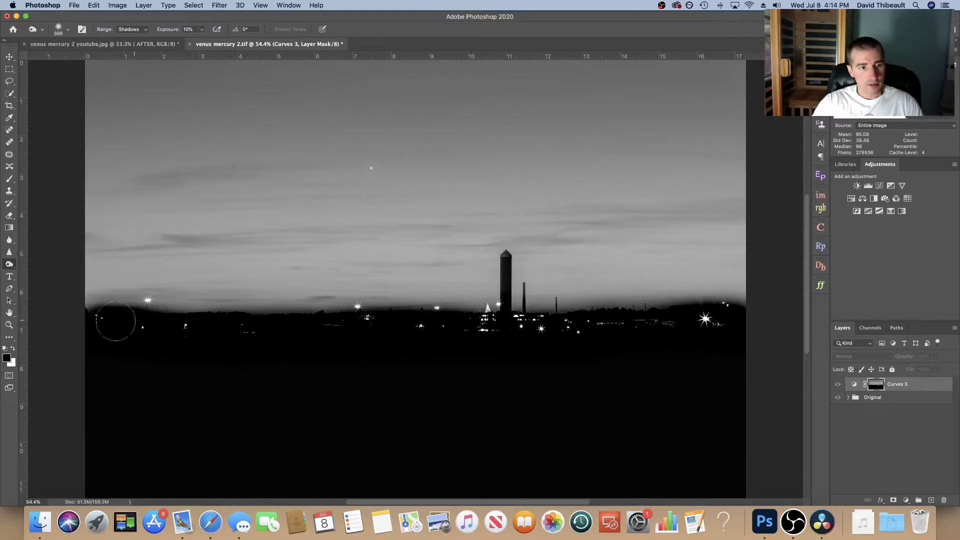
{"action": "left_click", "coordinate": [9, 265]}
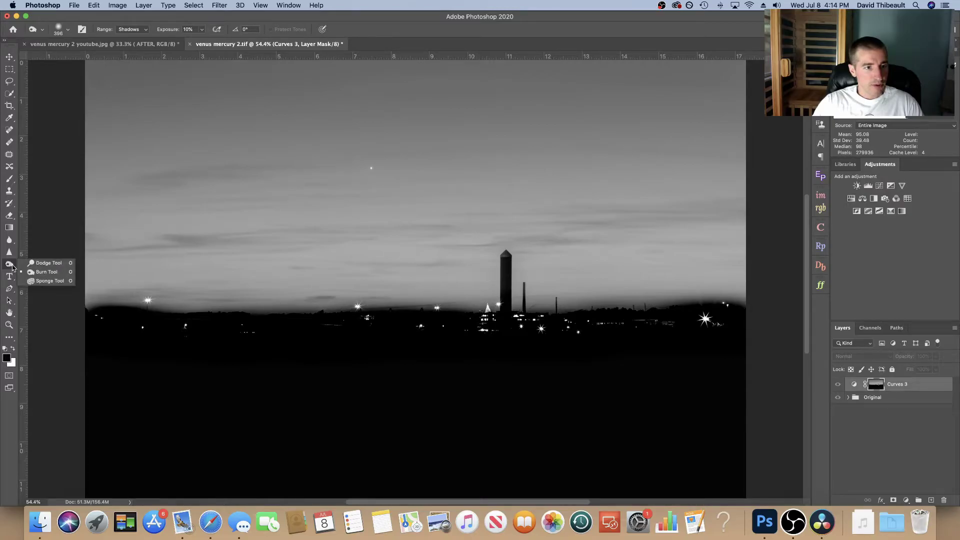
{"action": "left_click", "coordinate": [48, 265]}
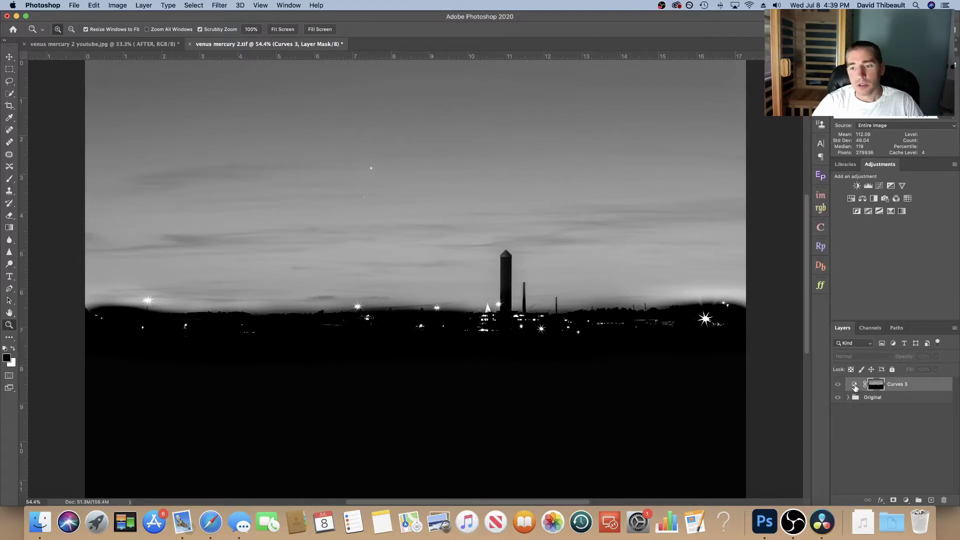
Reset the Curves adjustment and shape an S-curve with points at input 173, output 197 and input 102, output 78
{"action": "left_click", "coordinate": [854, 386]}
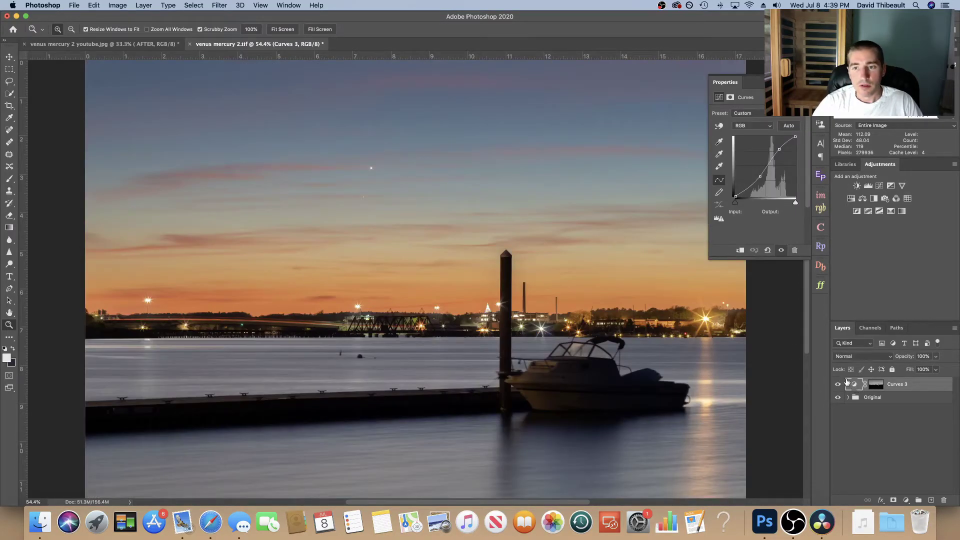
{"action": "left_click", "coordinate": [768, 250]}
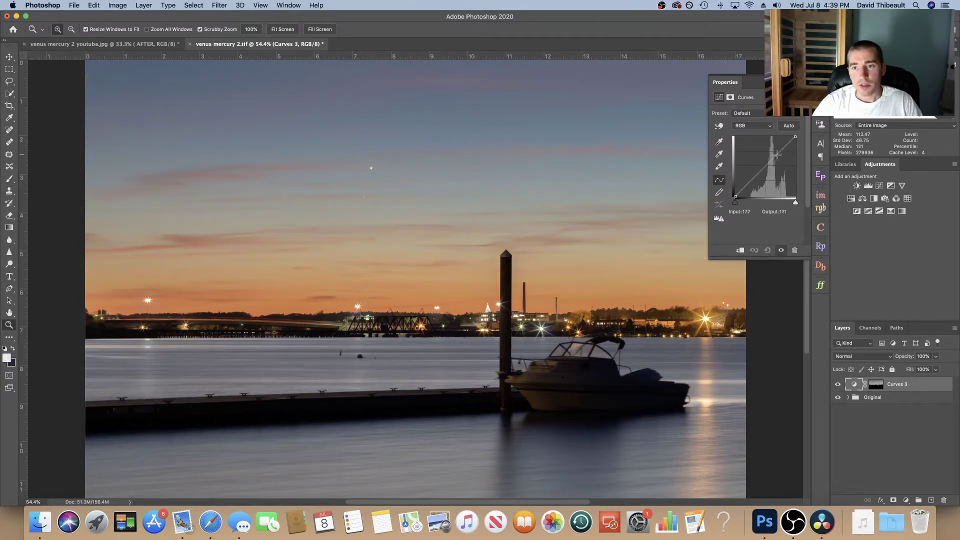
{"action": "left_click_drag", "start_coordinate": [776, 155], "coordinate": [776, 150]}
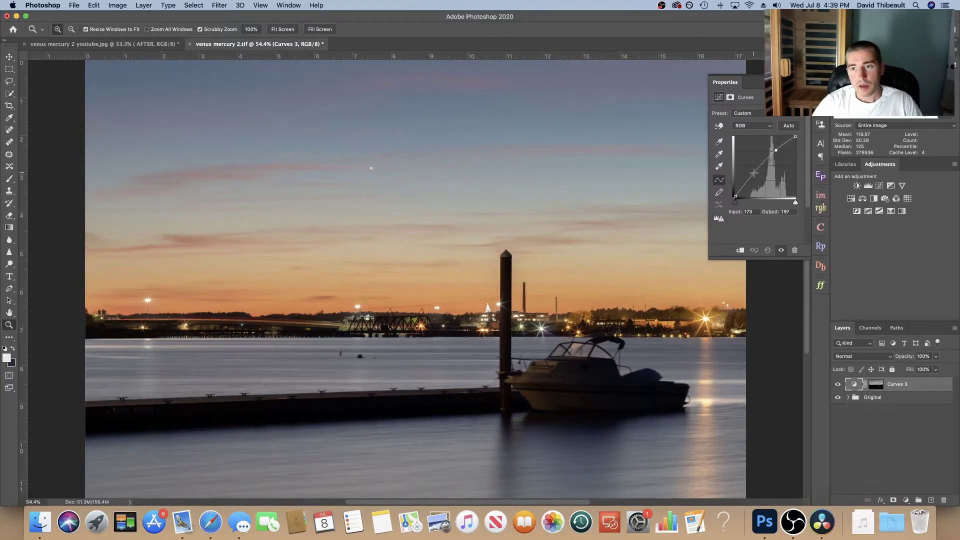
{"action": "left_click_drag", "start_coordinate": [755, 171], "coordinate": [759, 176]}
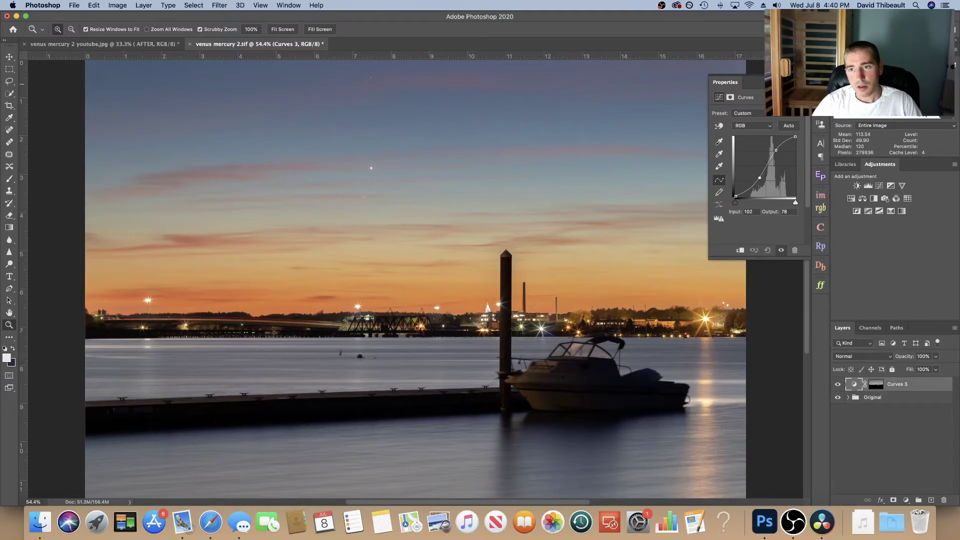
{"action": "left_click", "coordinate": [797, 82]}
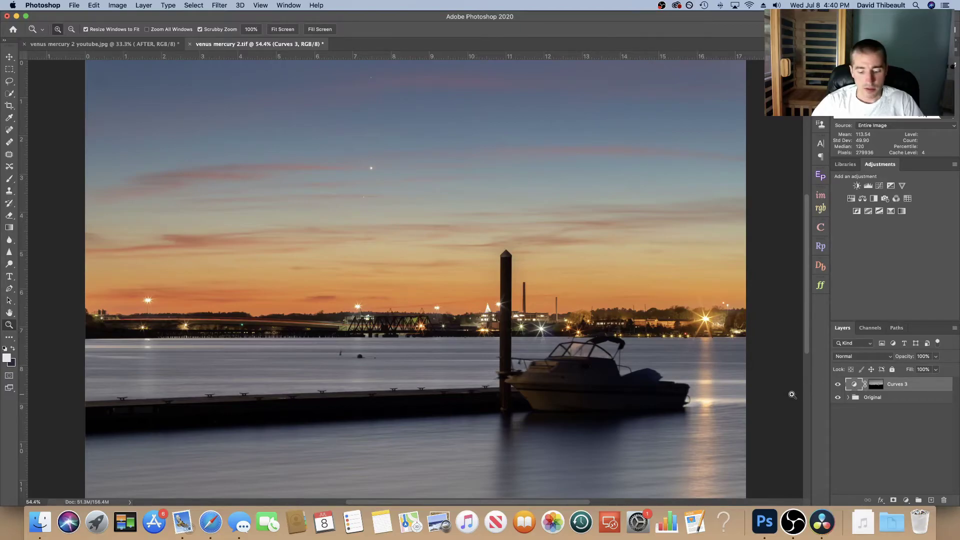
Duplicate the masked Curves layer twice to strengthen the sky's contrast
{"action": "key", "text": "super+j"}
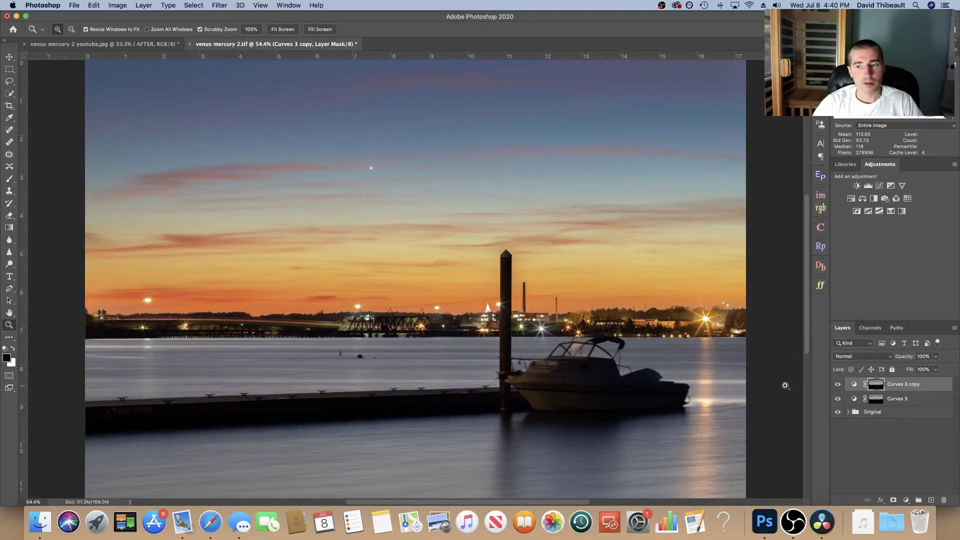
{"action": "left_click", "coordinate": [855, 385]}
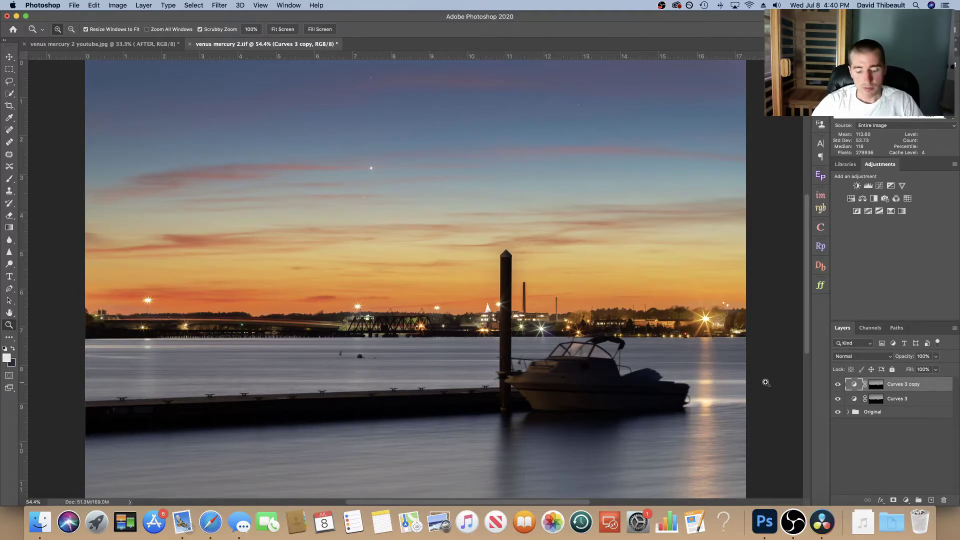
{"action": "key", "text": "super+j"}
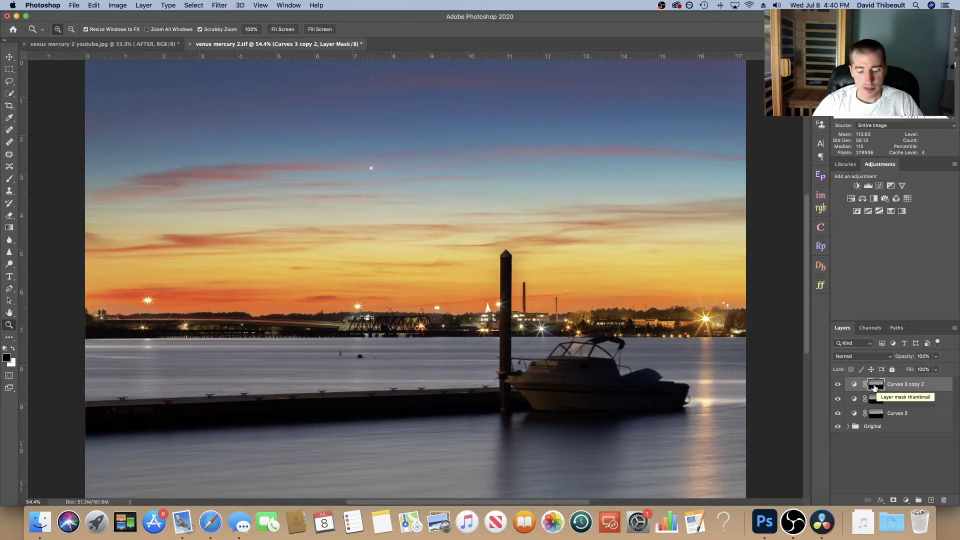
Paint black across the lower sky on the top Curves layer's mask with a Soft Round brush at 1040 px and 30% opacity
{"action": "left_click", "coordinate": [870, 385], "text": "alt"}
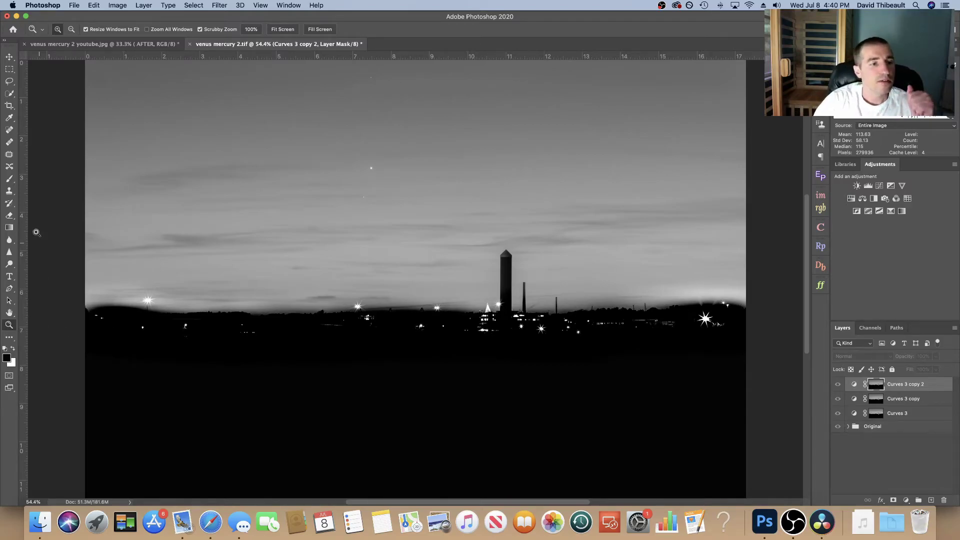
{"action": "left_click", "coordinate": [9, 180]}
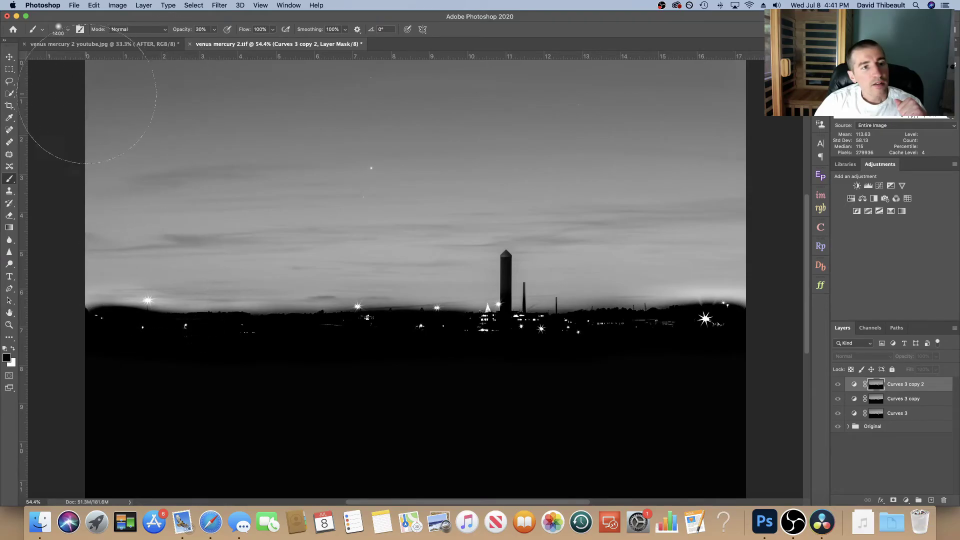
{"action": "left_click", "coordinate": [68, 31]}
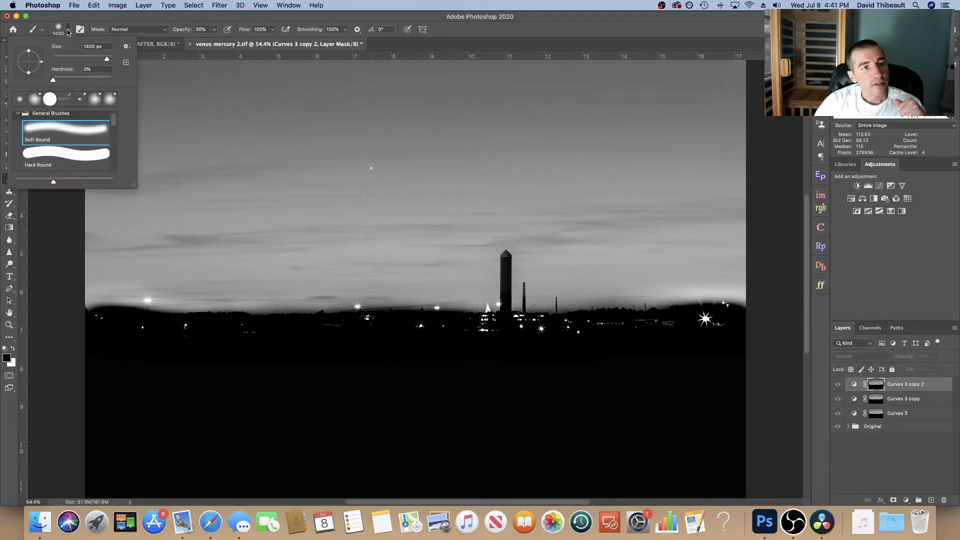
{"action": "left_click", "coordinate": [106, 61]}
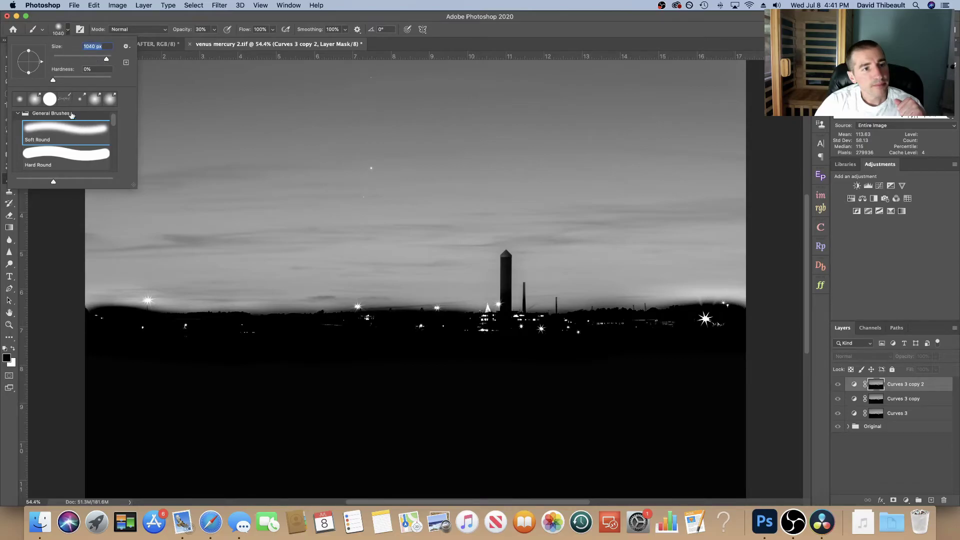
{"action": "left_click", "coordinate": [70, 31]}
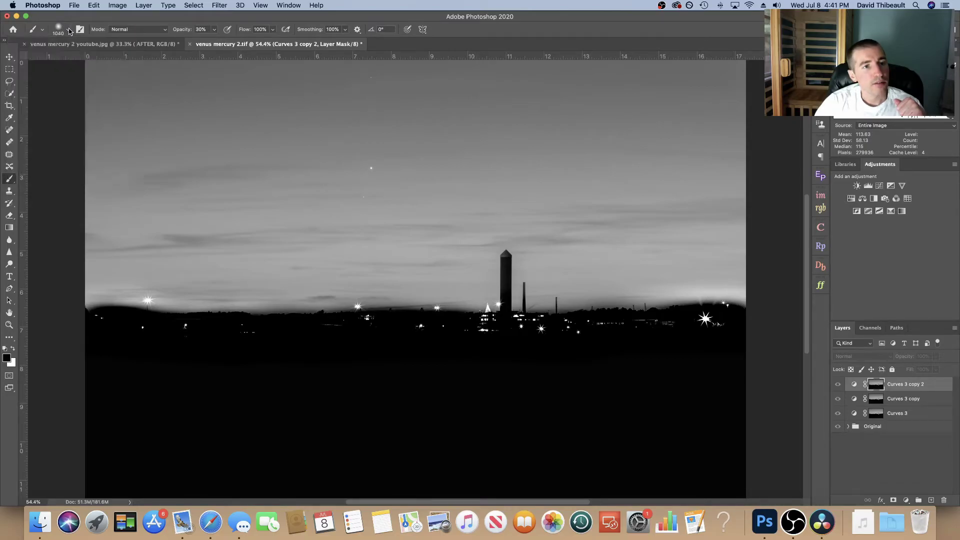
{"action": "left_click", "coordinate": [214, 31]}
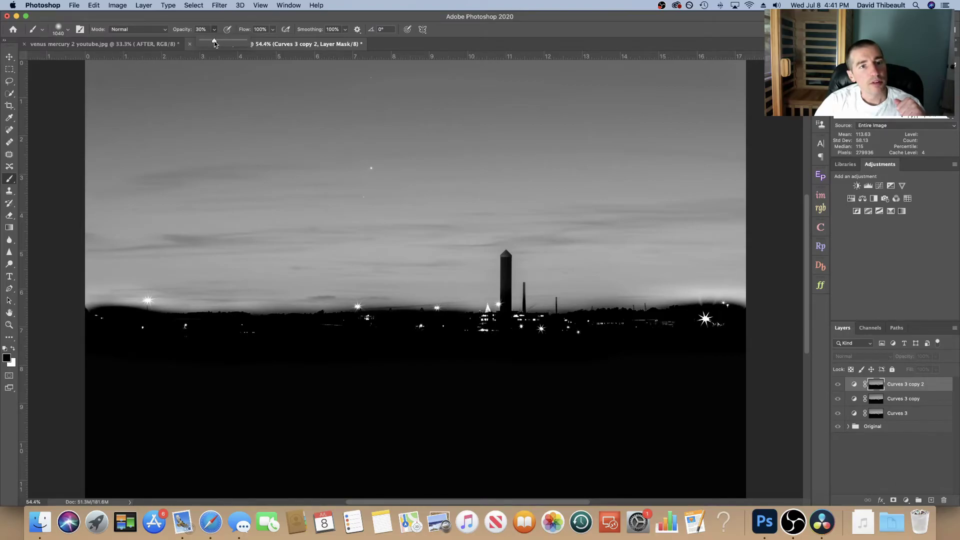
{"action": "left_click", "coordinate": [216, 32]}
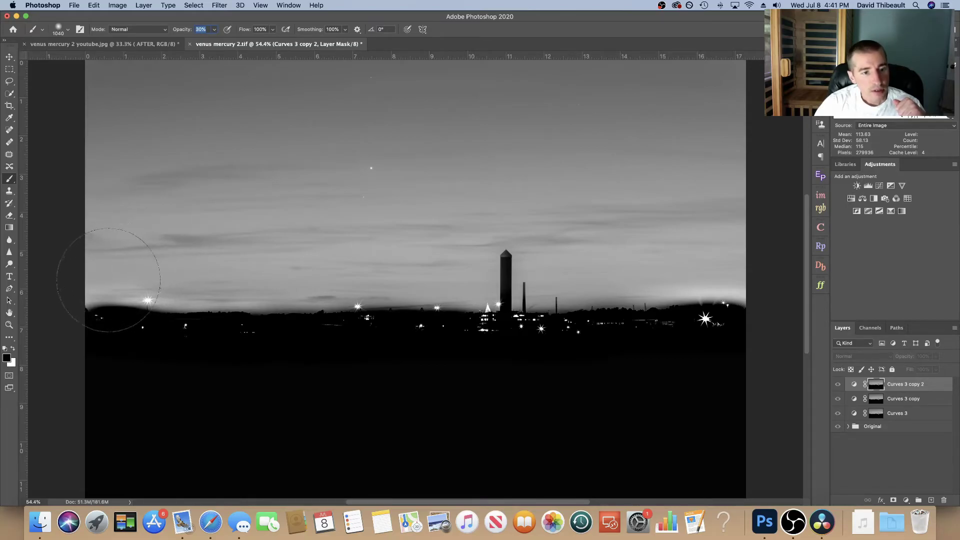
{"action": "mouse_move", "coordinate": [108, 281]}
{"action": "left_mouse_down"}
{"action": "mouse_move", "coordinate": [408, 288]}
{"action": "mouse_move", "coordinate": [807, 269]}
{"action": "left_mouse_up"}
{"action": "mouse_move", "coordinate": [83, 276]}
{"action": "left_mouse_down"}
{"action": "mouse_move", "coordinate": [240, 278]}
{"action": "mouse_move", "coordinate": [770, 268]}
{"action": "left_mouse_up"}
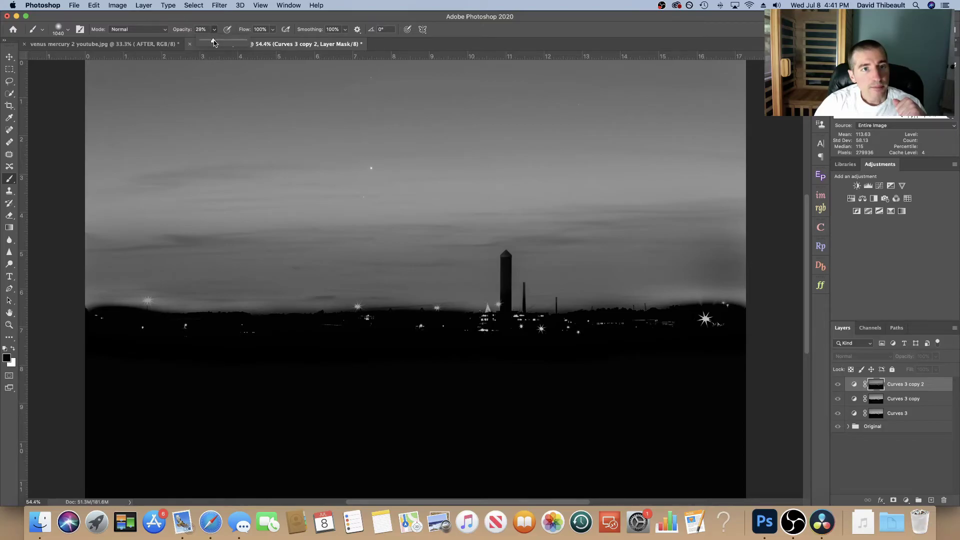
Darken the left part of the mask's lower sky at 17% brush opacity and return to the image view
{"action": "left_click", "coordinate": [214, 31]}
{"action": "left_click_drag", "start_coordinate": [344, 275], "coordinate": [80, 265]}
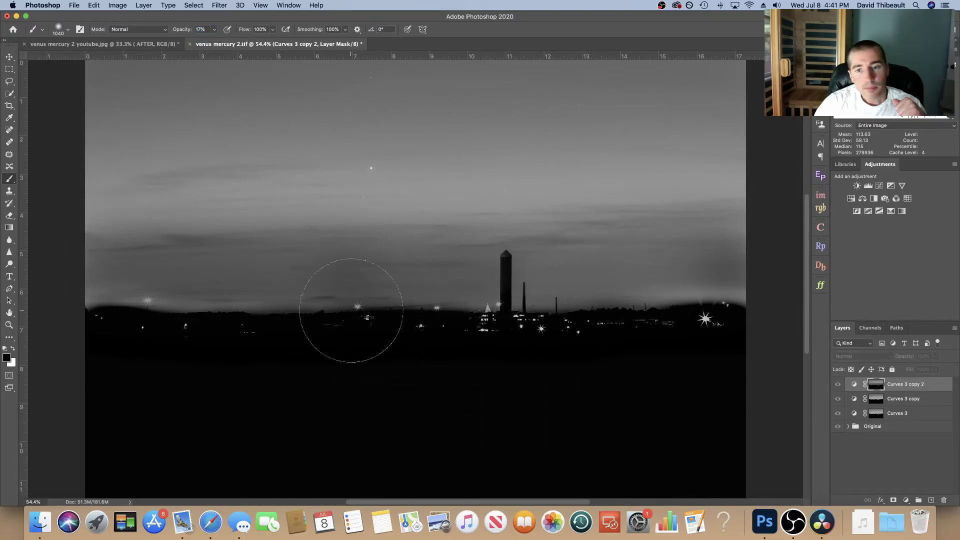
{"action": "left_click", "coordinate": [10, 325]}
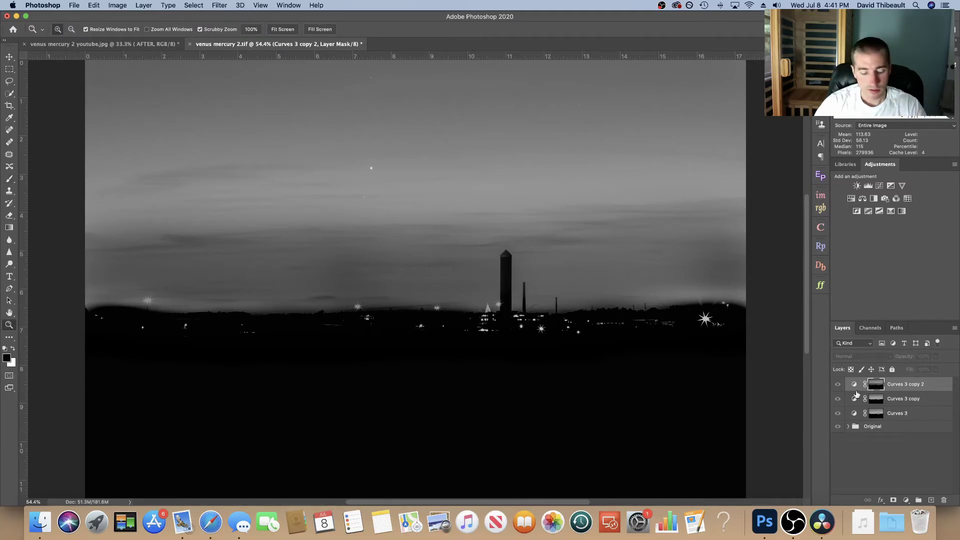
{"action": "key", "text": "alt"}
{"action": "left_click", "coordinate": [877, 389], "text": "alt"}
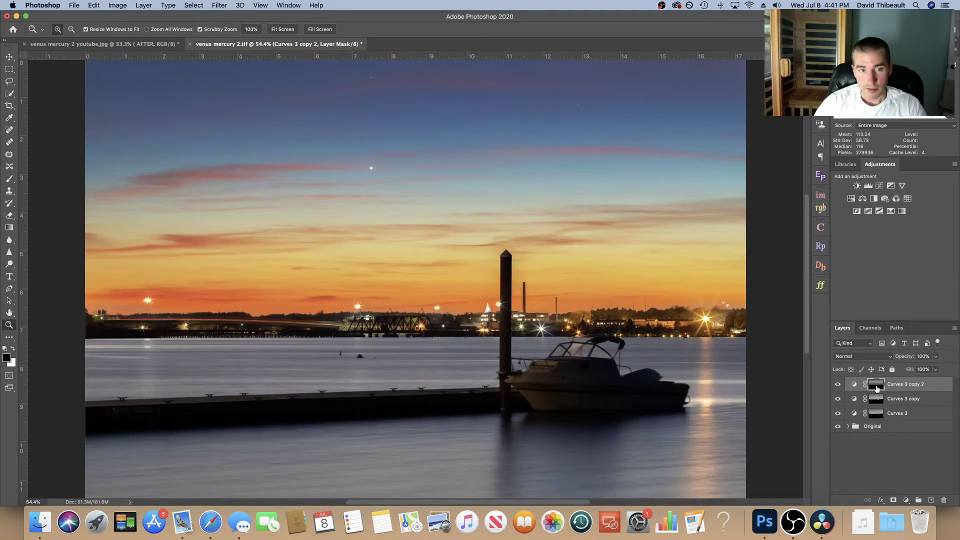
Compare the sky with and without the top Curves layer and set that layer's opacity to 51%
{"action": "left_click", "coordinate": [838, 387]}
{"action": "left_click", "coordinate": [838, 386]}
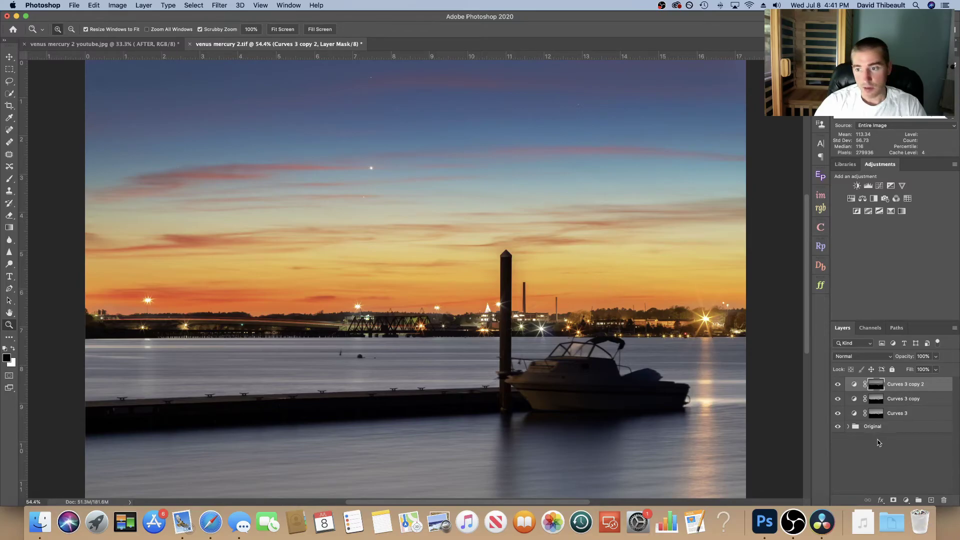
{"action": "left_click", "coordinate": [936, 357]}
{"action": "left_click_drag", "start_coordinate": [937, 370], "coordinate": [915, 371]}
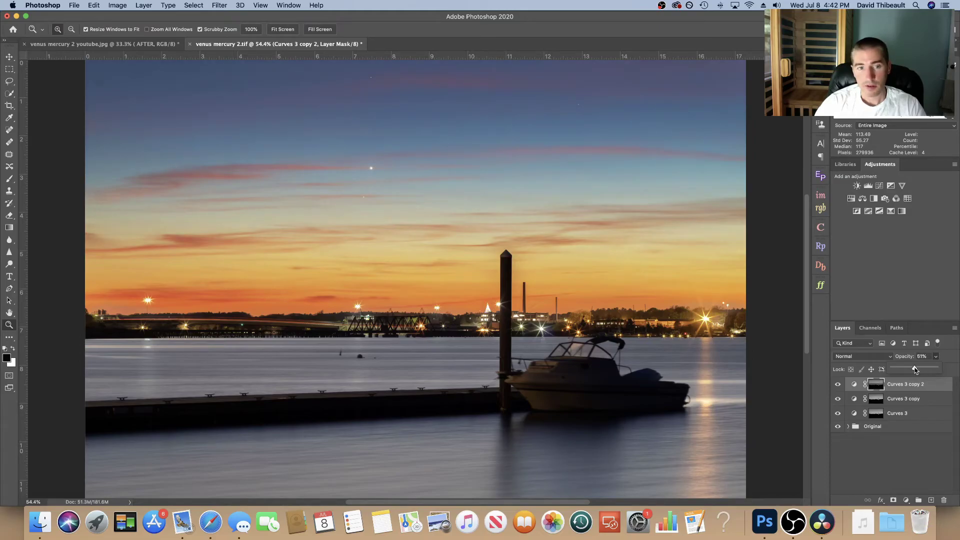
{"action": "left_click", "coordinate": [837, 386]}
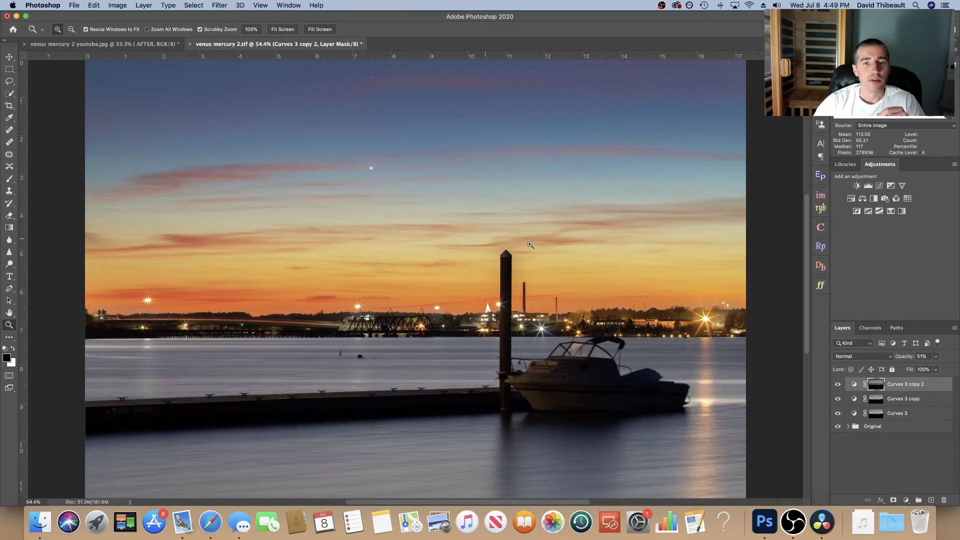
Add a new Curves adjustment on top and replace its mask with a copy of the Curves 3 copy 2 mask
{"action": "left_click", "coordinate": [855, 386]}
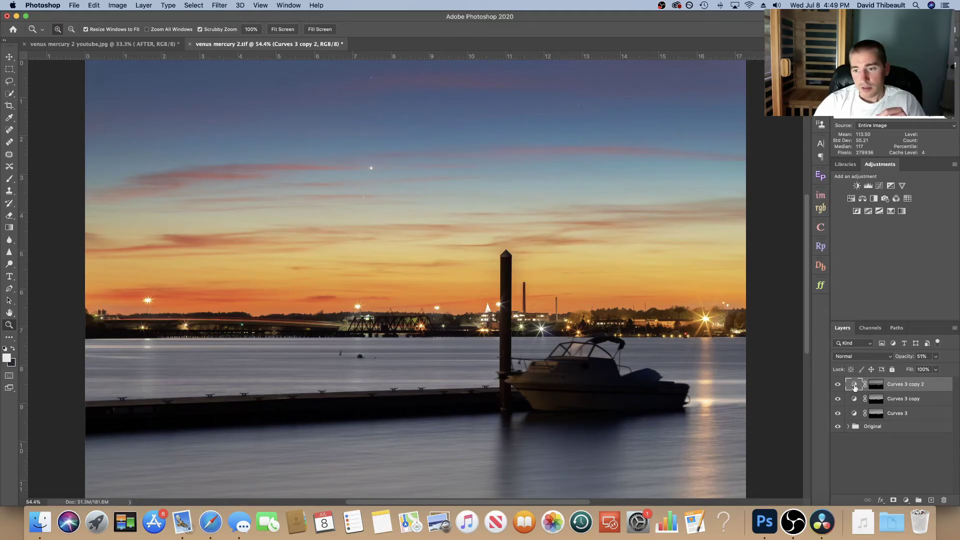
{"action": "left_click", "coordinate": [880, 187]}
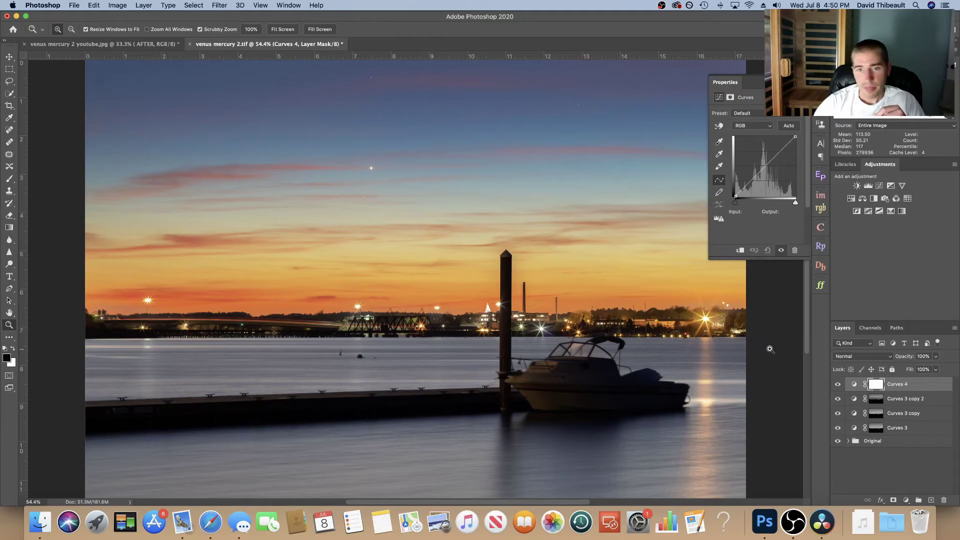
{"action": "left_click", "coordinate": [876, 405]}
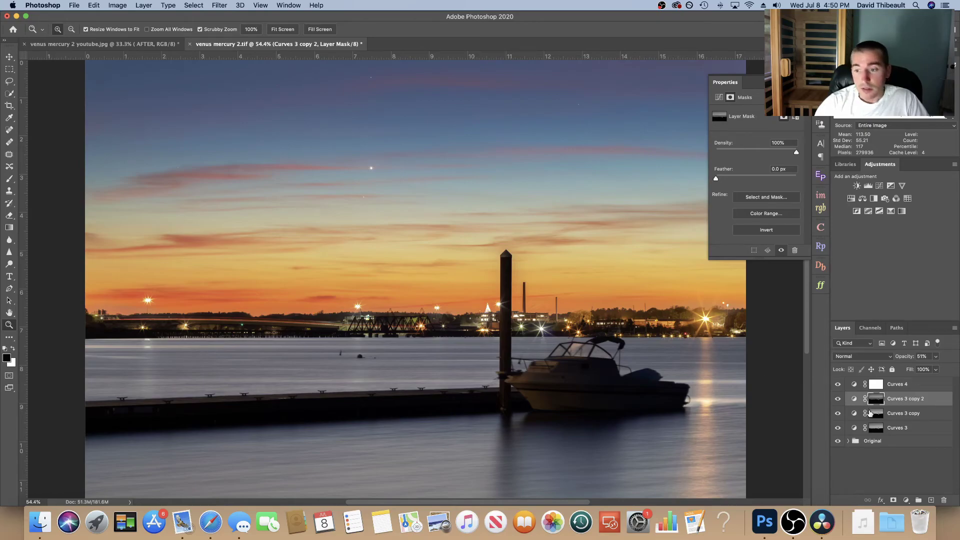
{"action": "left_click_drag", "start_coordinate": [876, 403], "coordinate": [877, 385]}
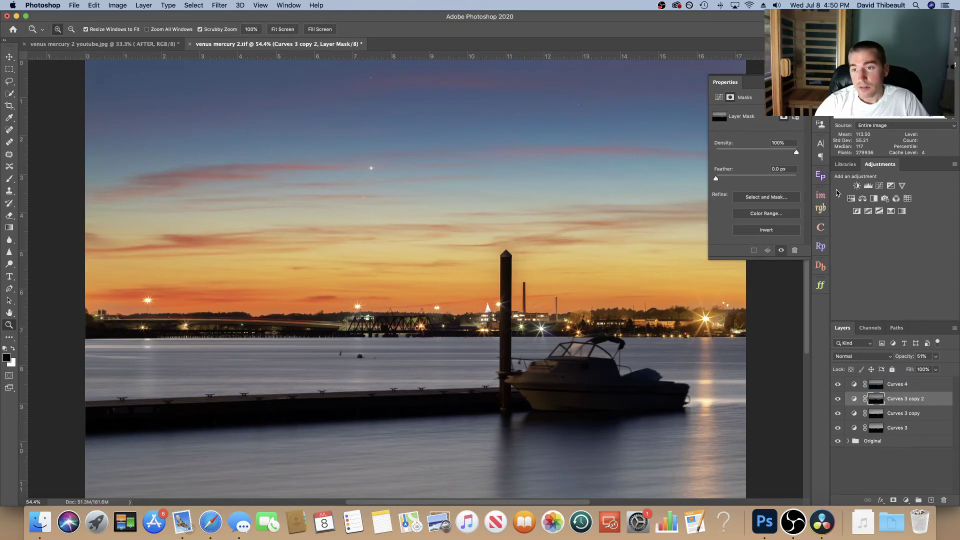
{"action": "left_click", "coordinate": [799, 82]}
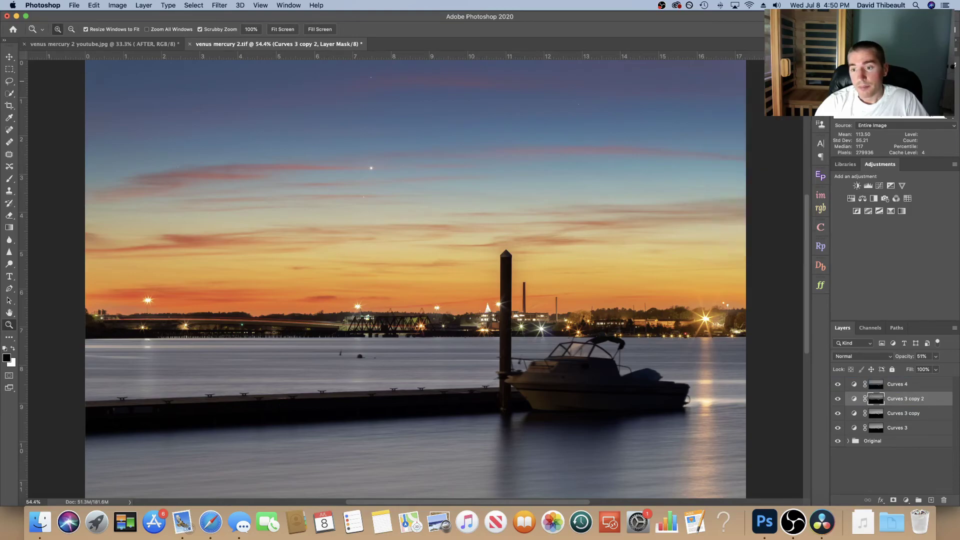
Darken the sky by pulling the new Curves layer's curve down to around input 199, output 141, and compare before and after
{"action": "double_click", "coordinate": [855, 389]}
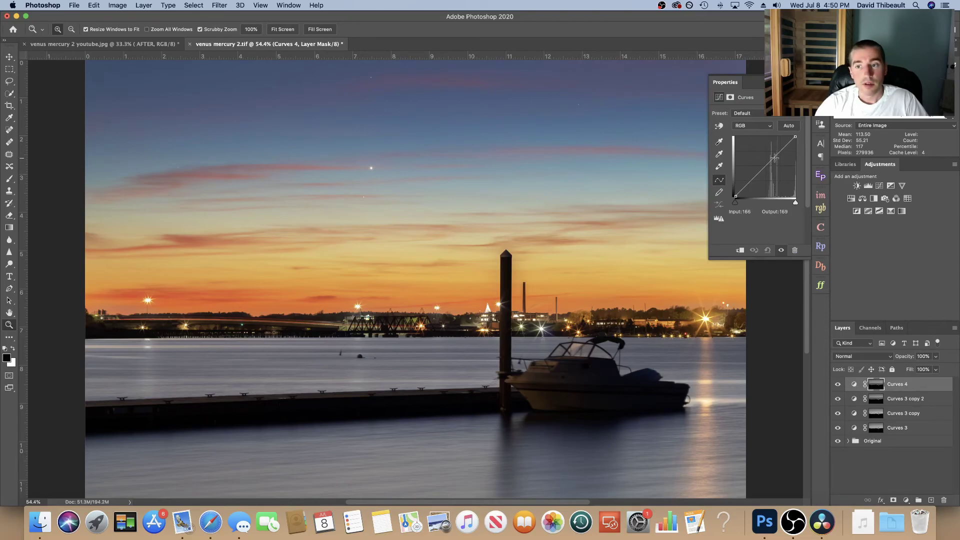
{"action": "left_click_drag", "start_coordinate": [775, 158], "coordinate": [783, 163]}
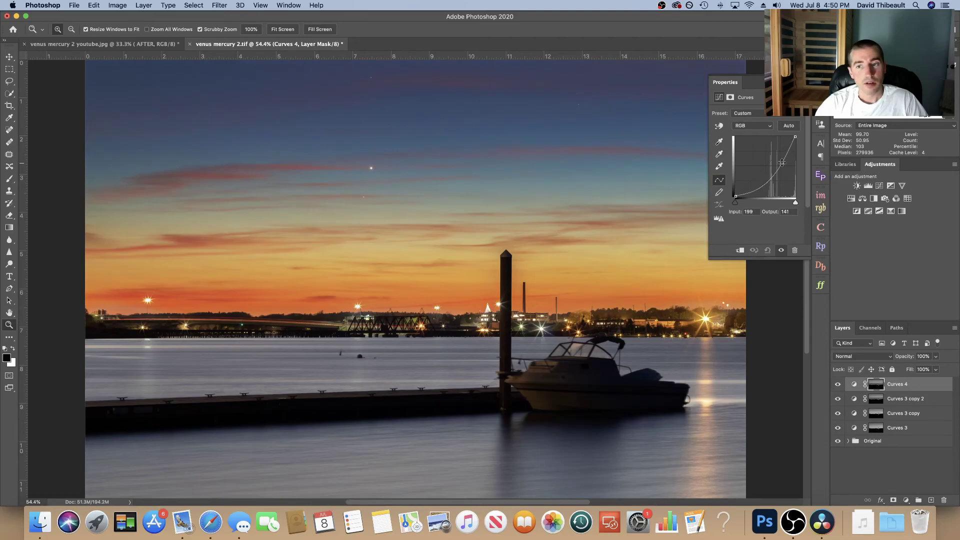
{"action": "left_click_drag", "start_coordinate": [783, 163], "coordinate": [784, 160]}
{"action": "left_click", "coordinate": [798, 82]}
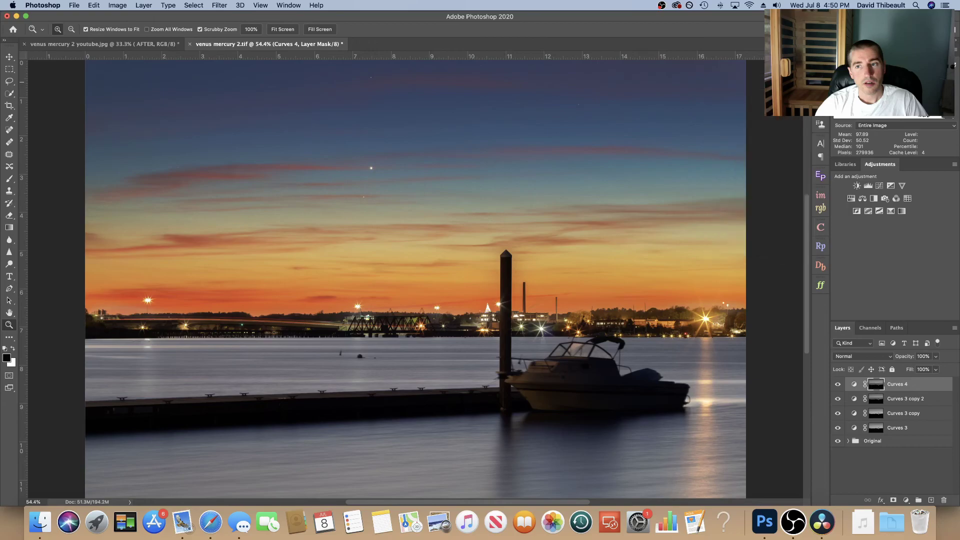
{"action": "left_click", "coordinate": [838, 384]}
{"action": "left_click", "coordinate": [839, 386]}
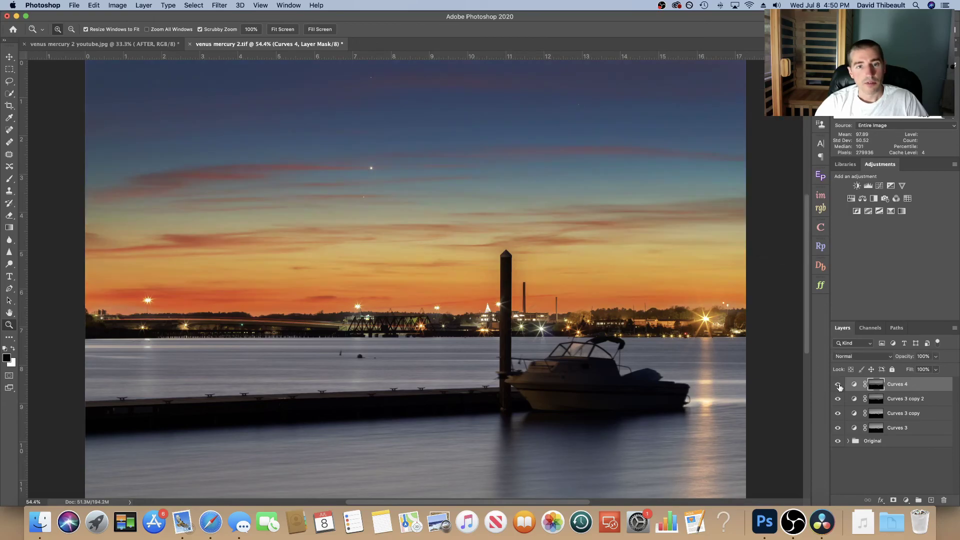
{"action": "left_click", "coordinate": [838, 385]}
{"action": "left_click", "coordinate": [839, 385]}
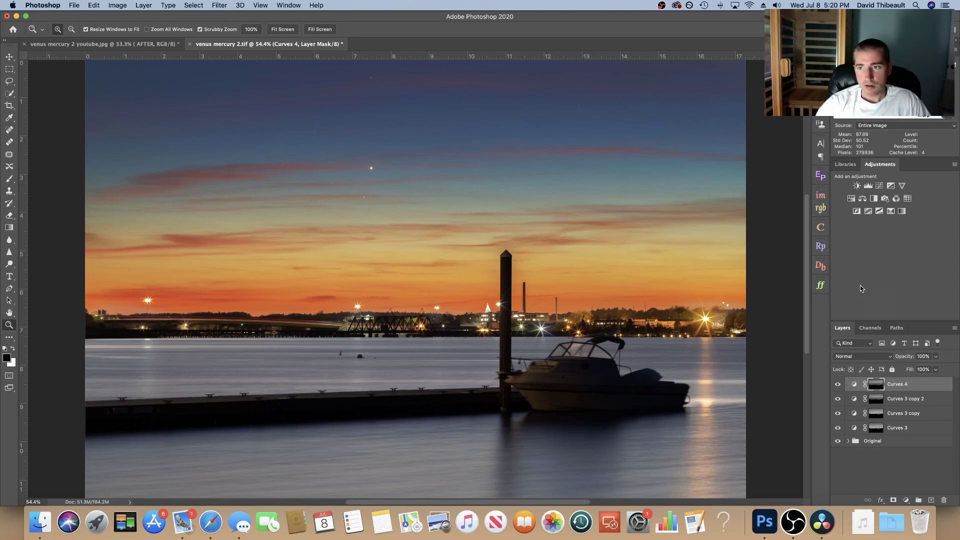
Add a Photo Filter adjustment on top using Cooling Filter (80) at 25% density
{"action": "left_click", "coordinate": [885, 199]}
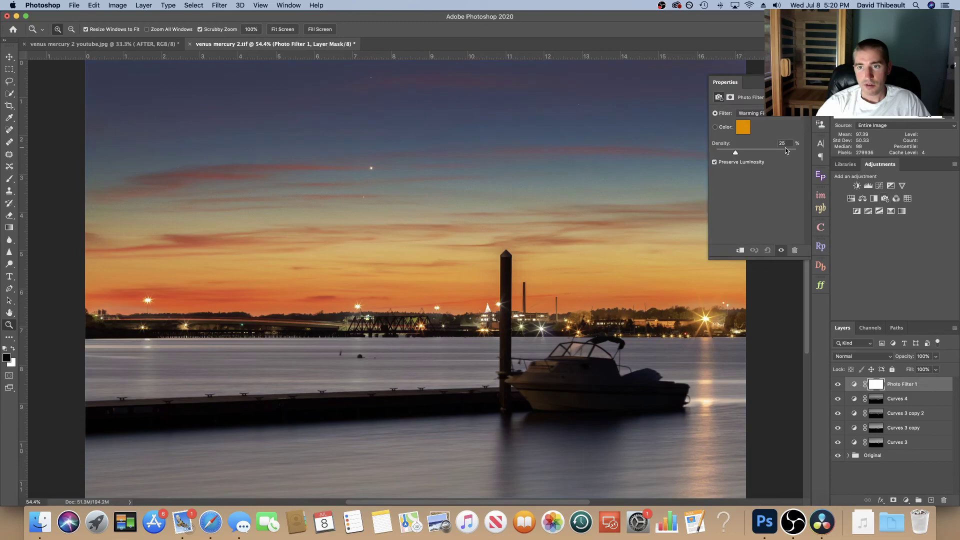
{"action": "left_click", "coordinate": [799, 117]}
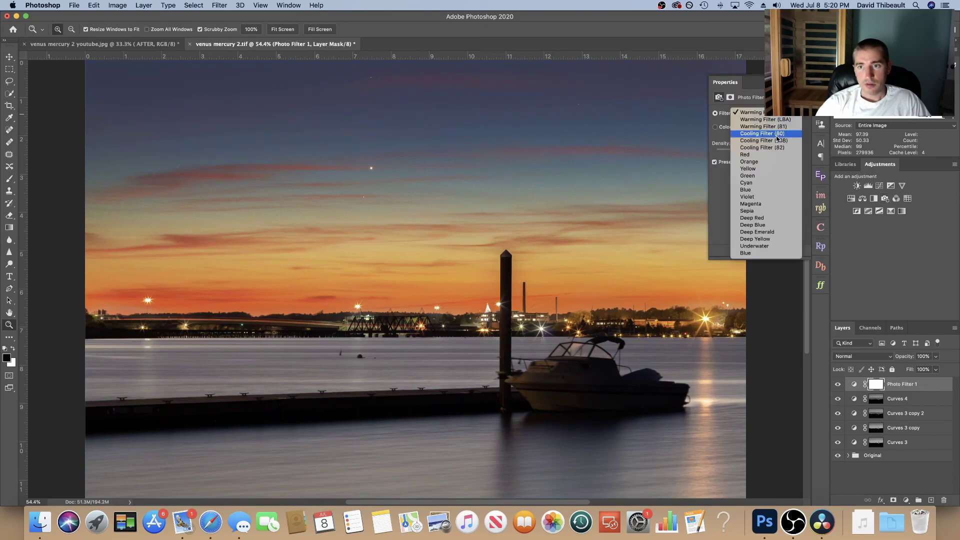
{"action": "left_click", "coordinate": [787, 137]}
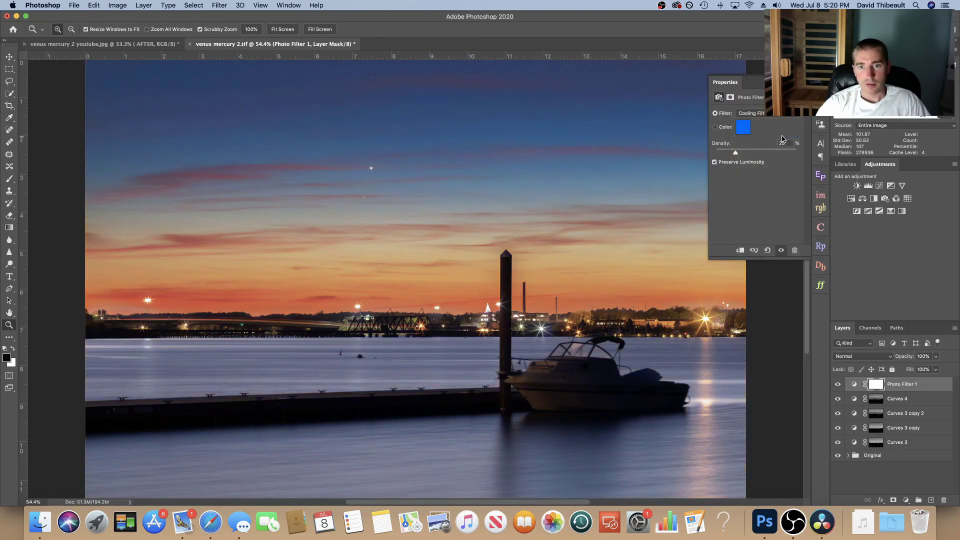
{"action": "left_click", "coordinate": [798, 82]}
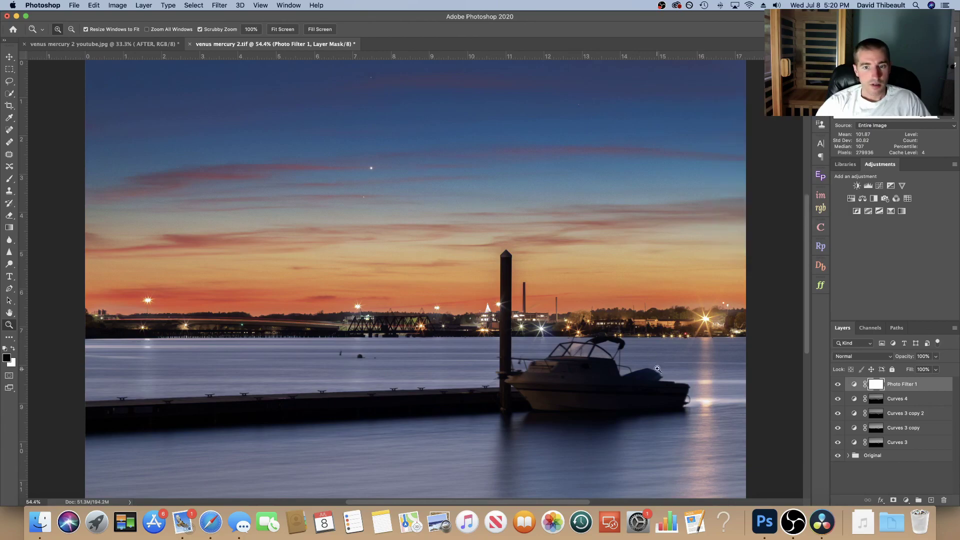